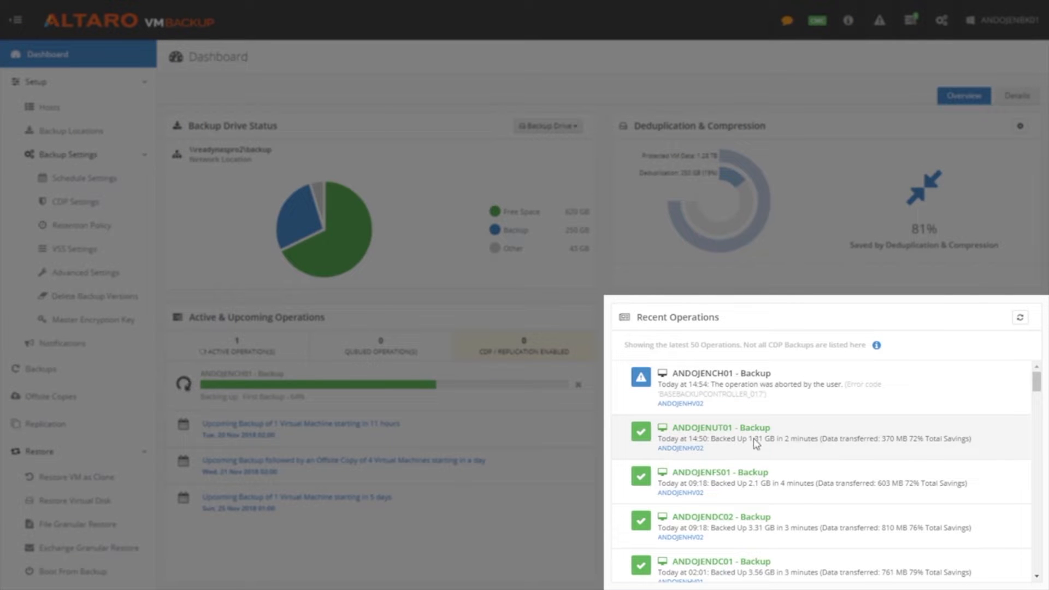
Step: Review the outcomes of the latest backup jobs in the dashboard's recent operations list
scroll(756, 456, "down", 7)
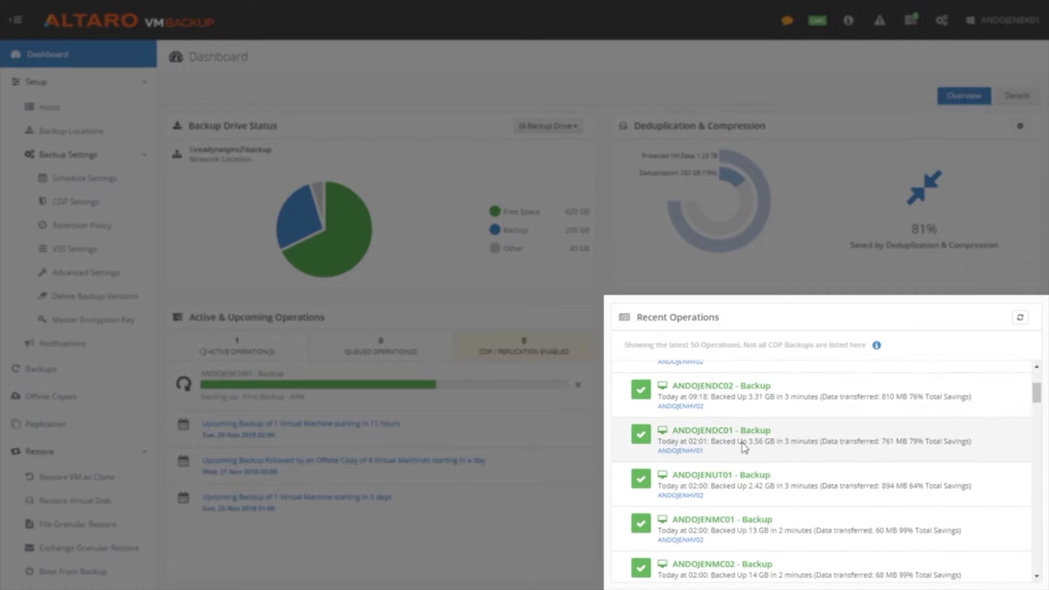
scroll(764, 438, "down", 1)
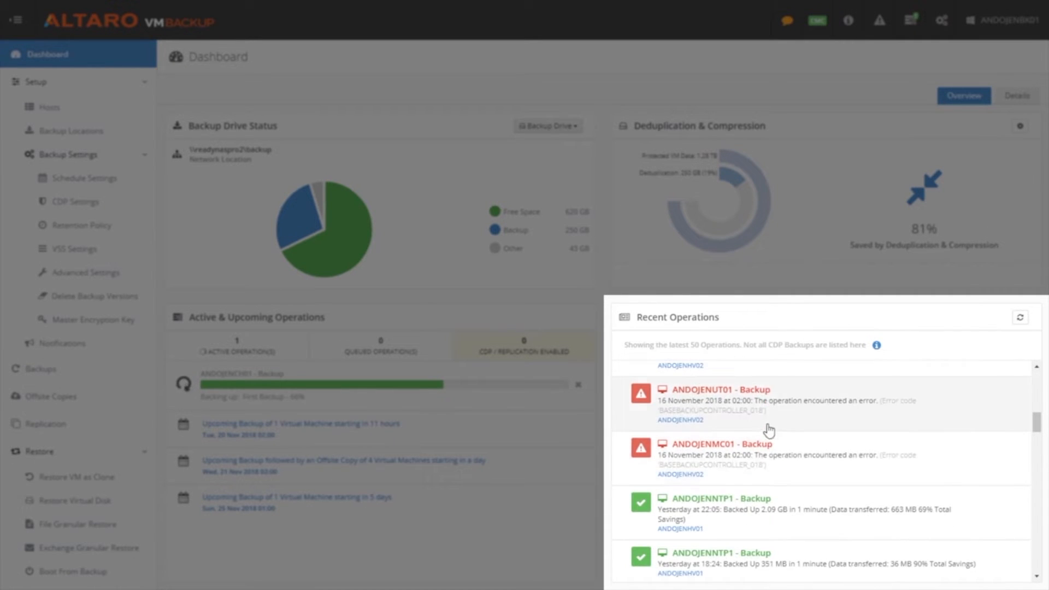
scroll(755, 442, "up", 2)
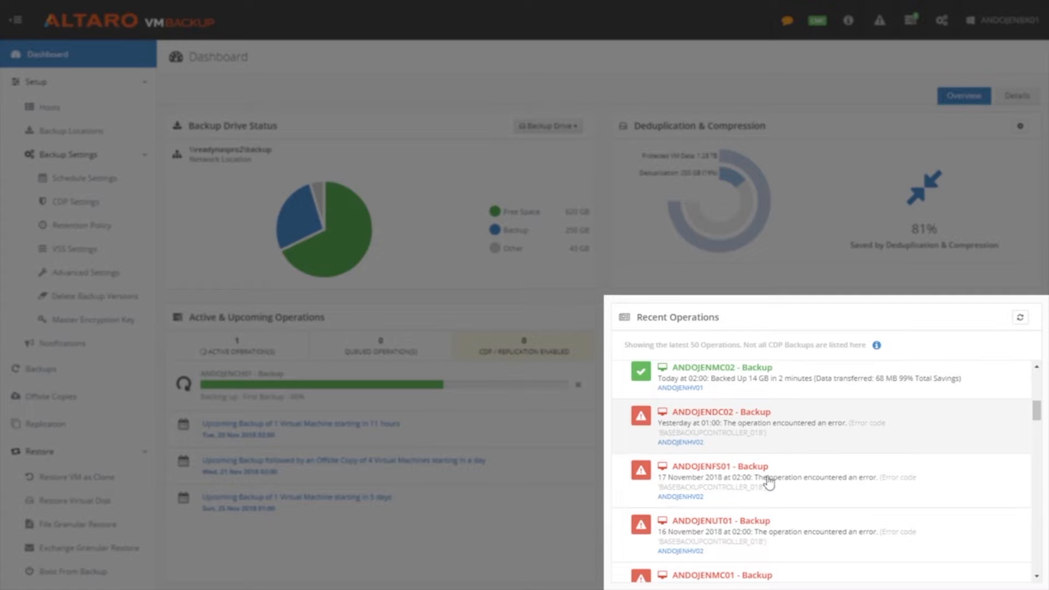
scroll(760, 453, "down", 10)
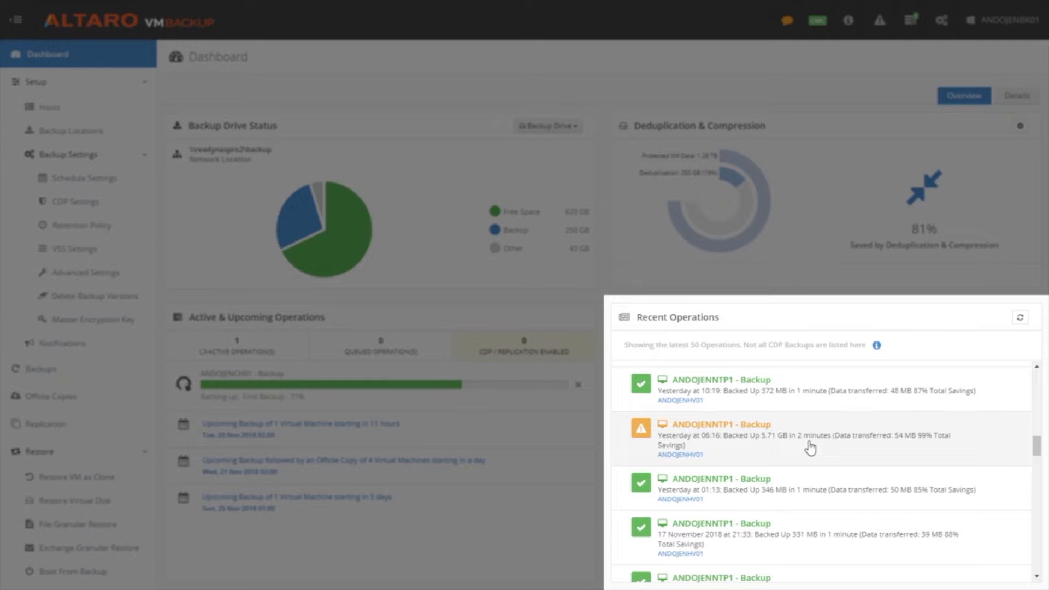
scroll(834, 462, "up", 15)
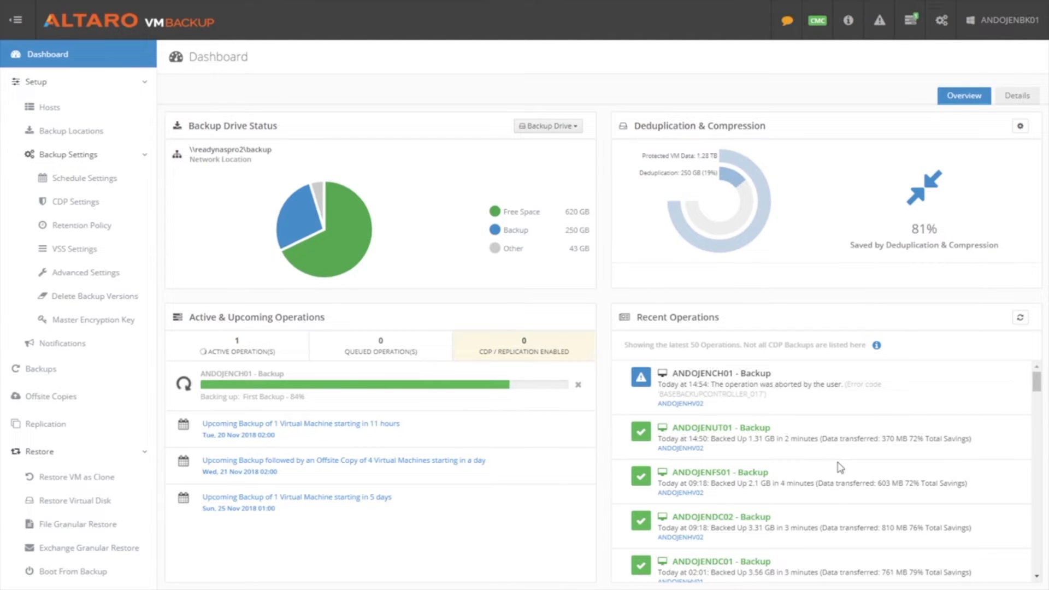
Step: Examine the host setup wizard's connection details for adding a Microsoft Hyper-V host, and leave it without adding one
left_click(67, 110)
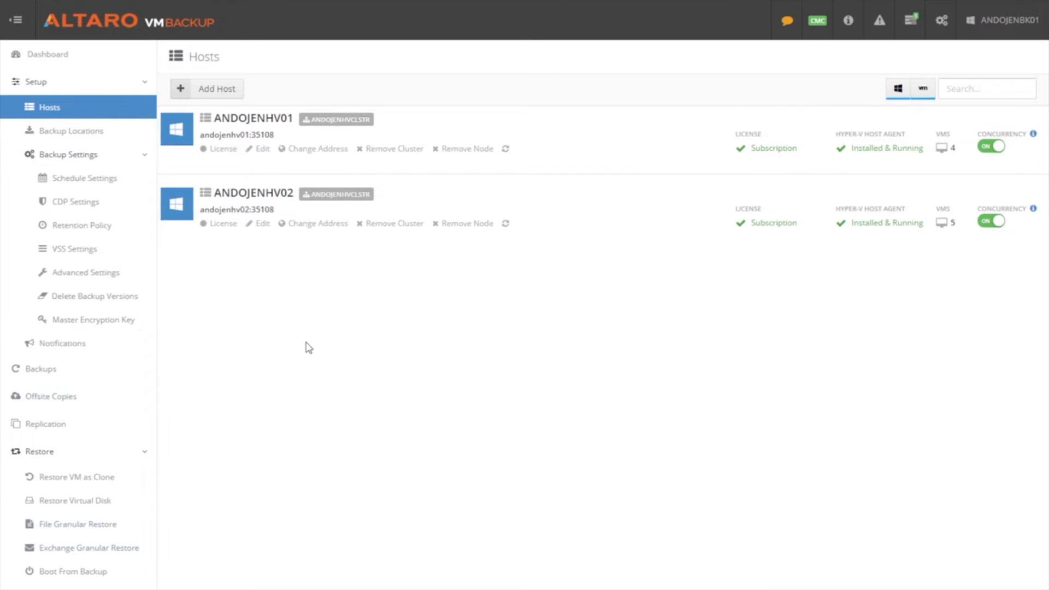
left_click(232, 98)
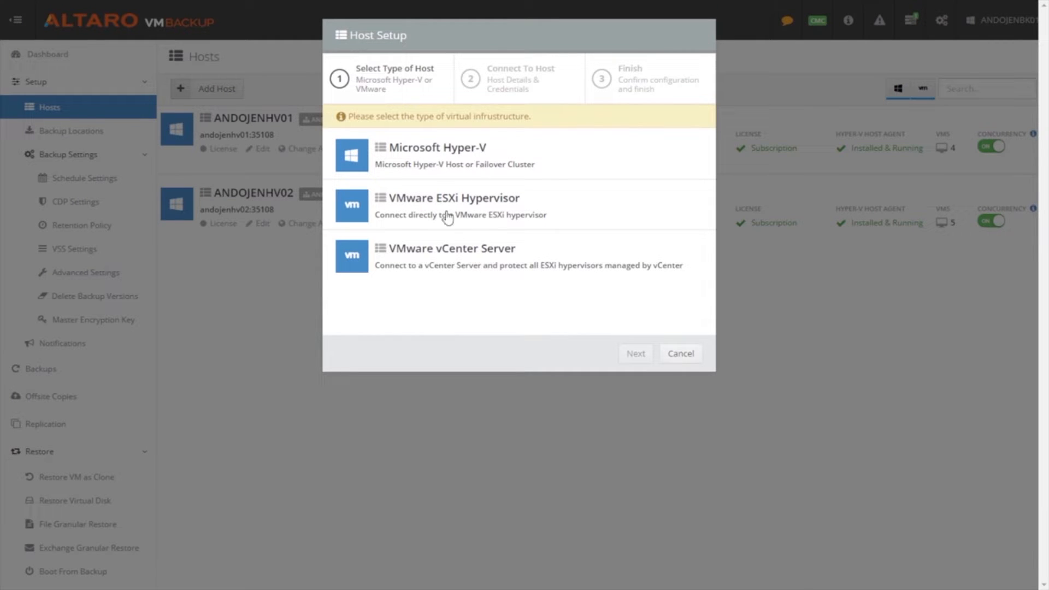
left_click(485, 152)
left_click(632, 357)
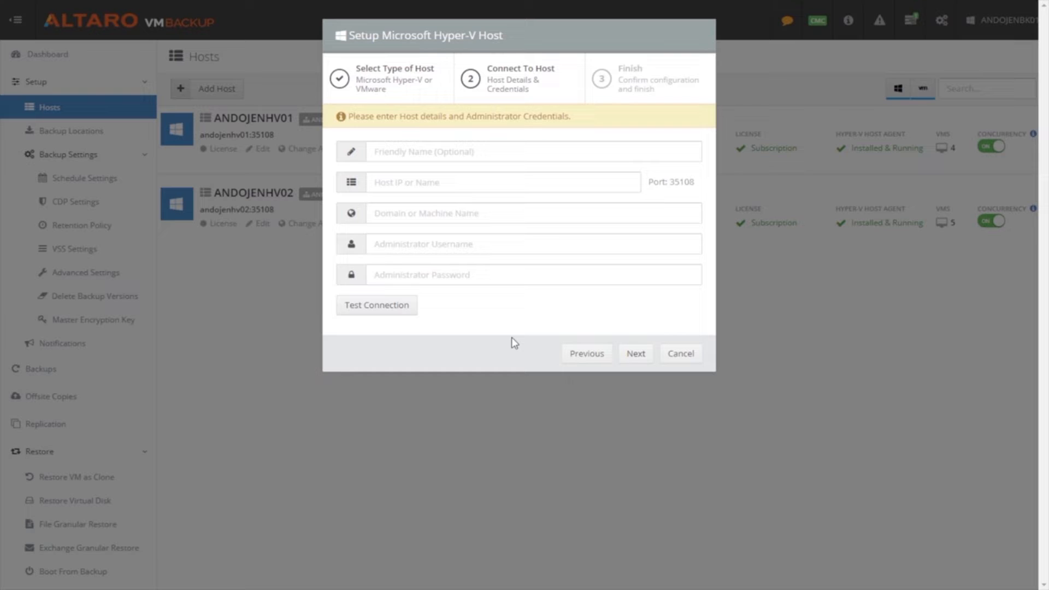
left_click(681, 354)
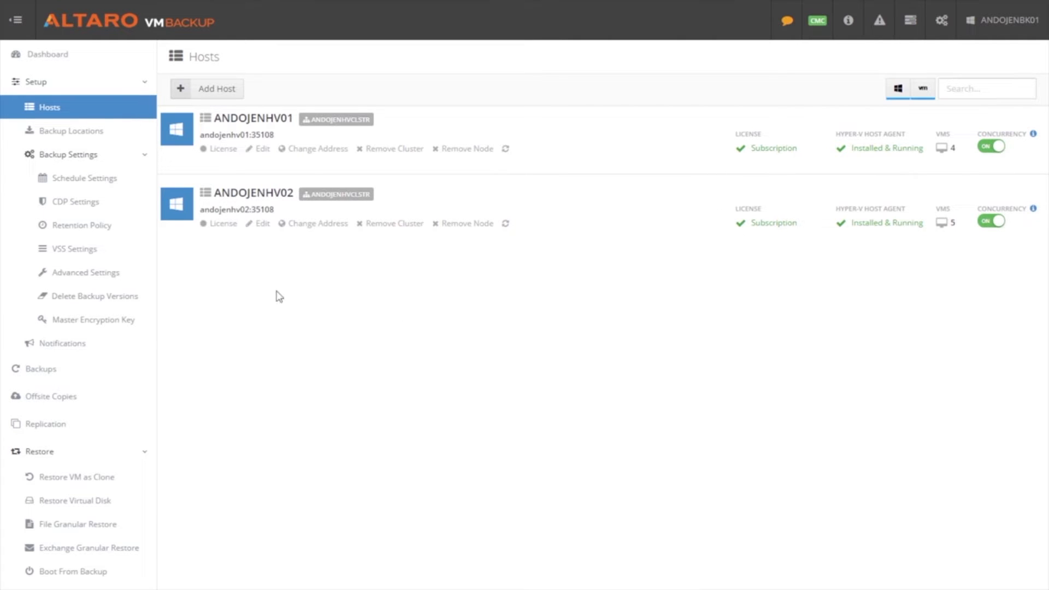
Step: Examine the types of primary backup location that can be added, and leave without adding one
left_click(84, 136)
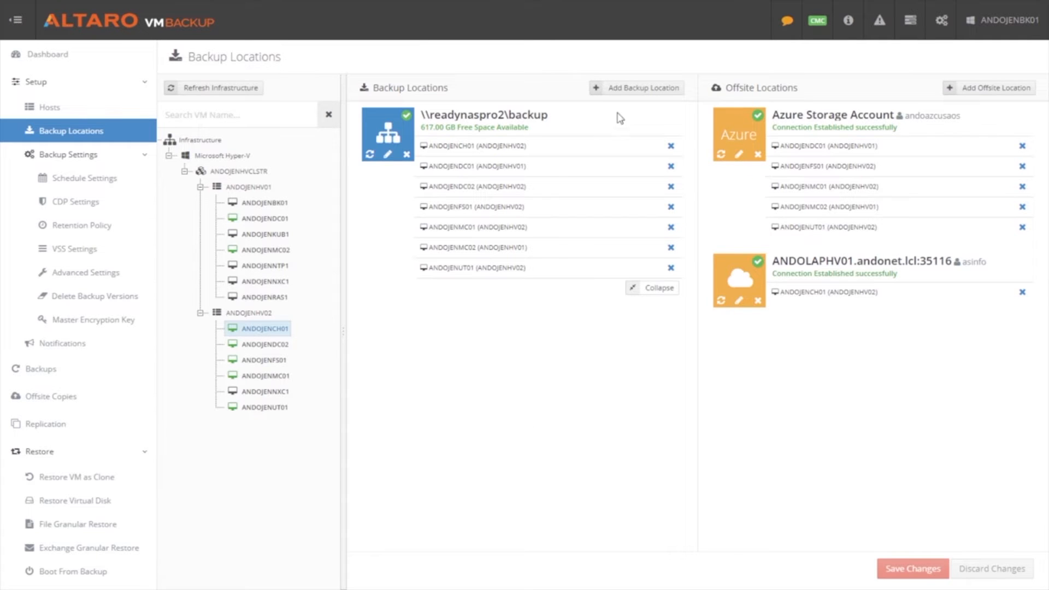
left_click(624, 88)
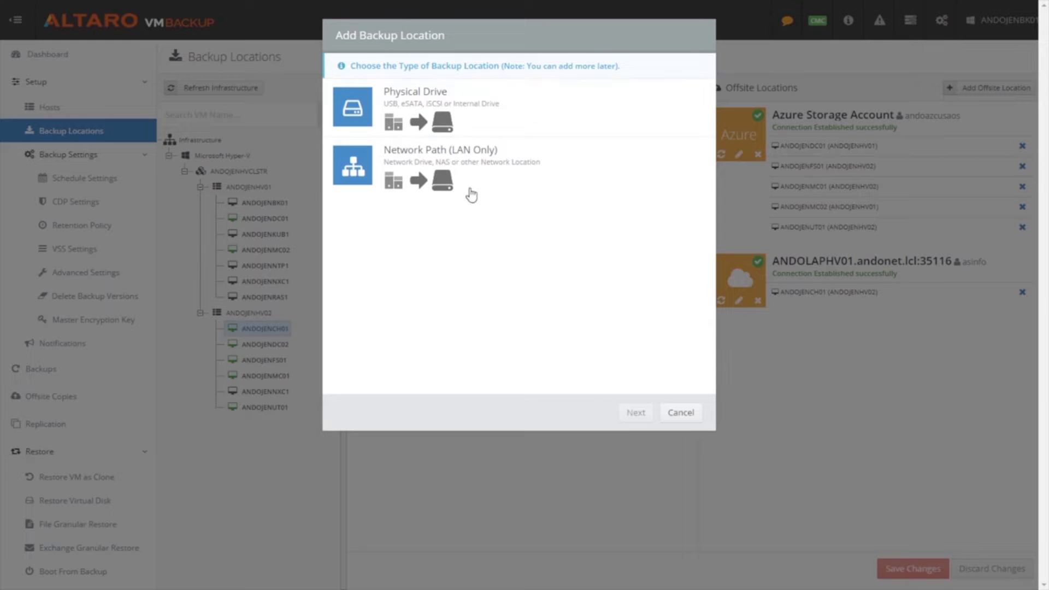
left_click(686, 422)
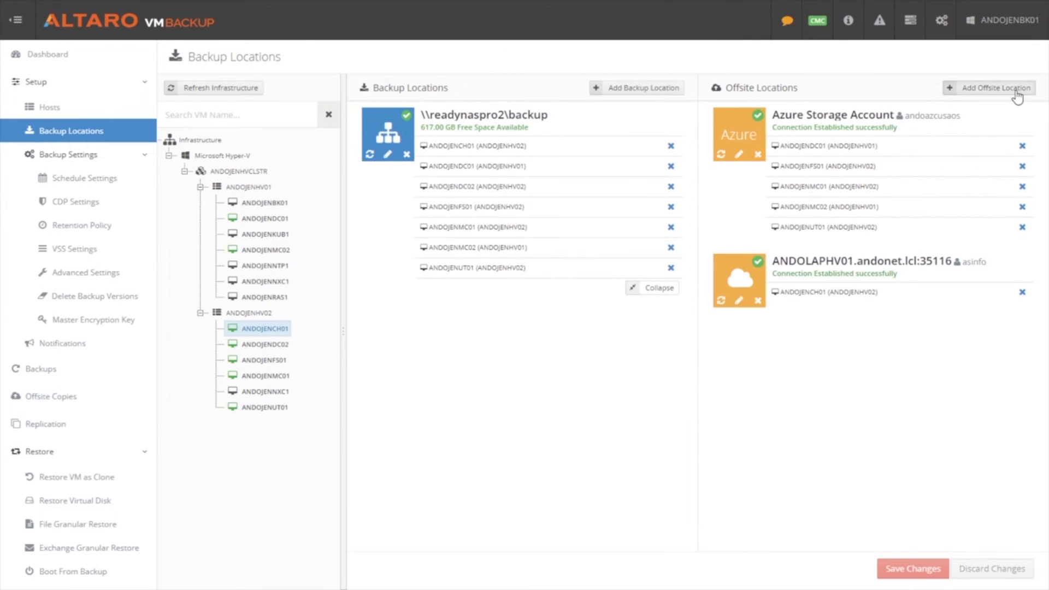
Step: Examine the offsite location types and the Azure Storage Account connection form, and leave without adding a location
left_click(1012, 89)
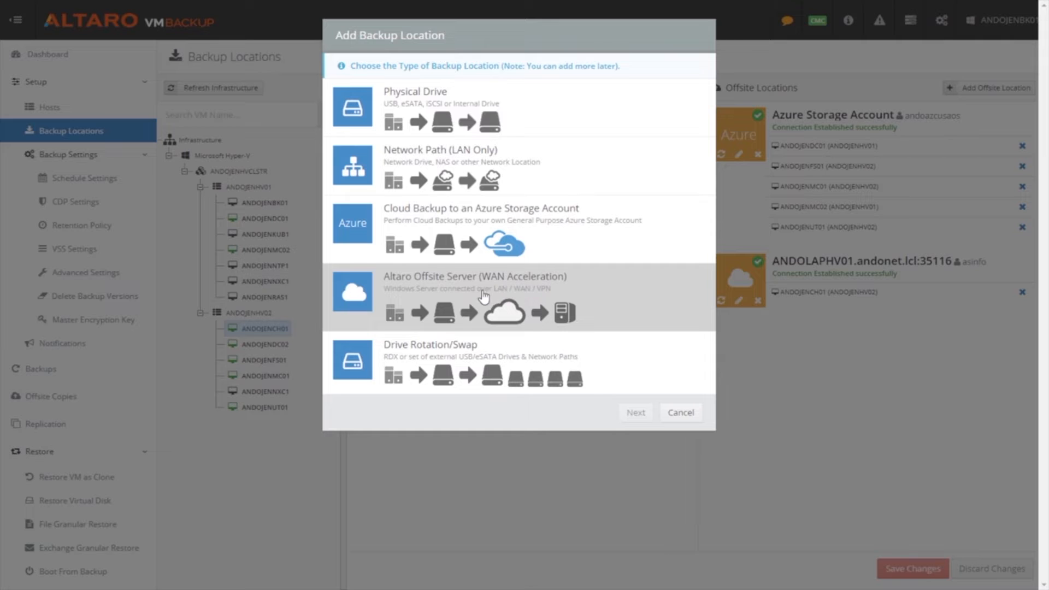
left_click(454, 236)
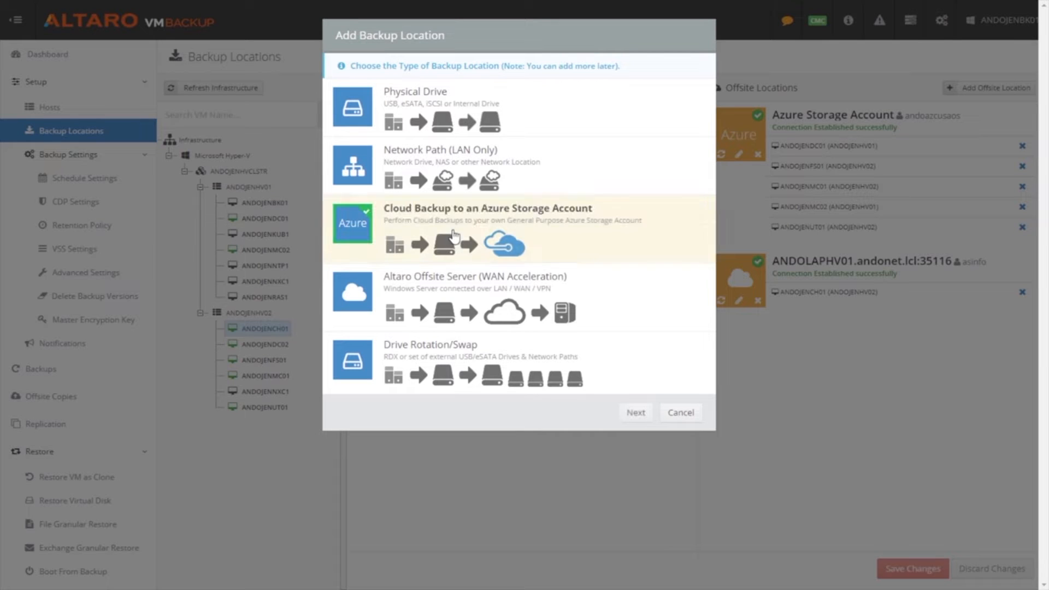
left_click(634, 412)
left_click(381, 273)
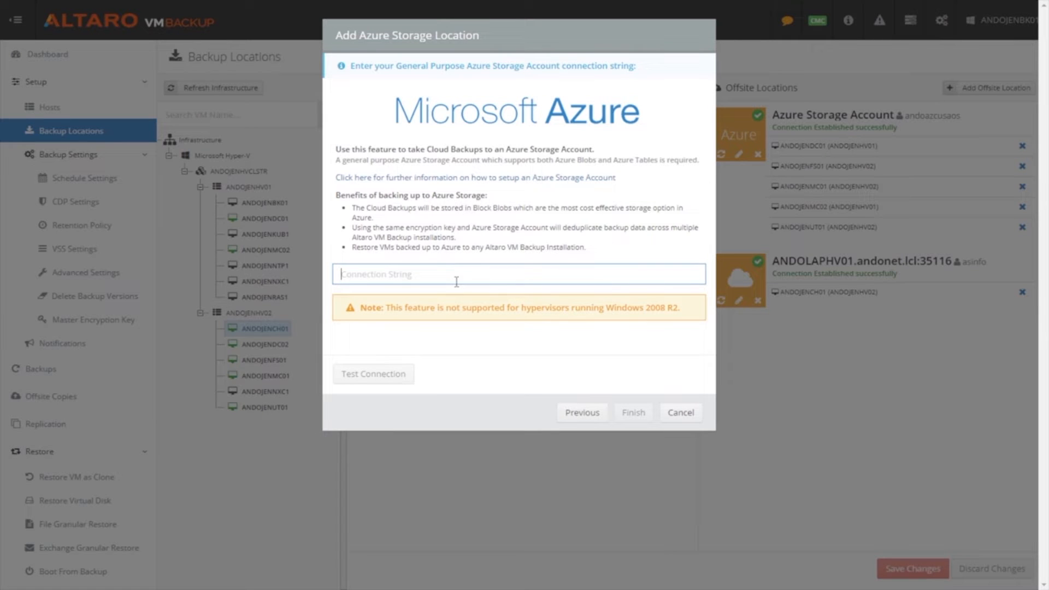
left_click(679, 415)
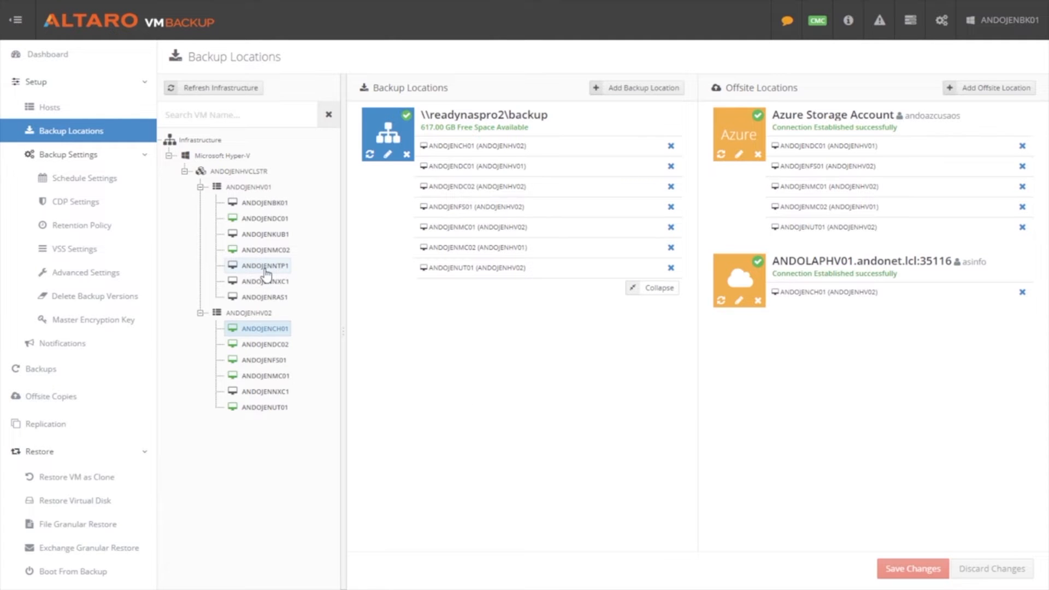
Step: Try assigning ANDOJENNTP1 and the whole ANDOJENHVCLSTR cluster to the \\readynaspro2\backup location, and discard the changes
left_click_drag(267, 271, 468, 229)
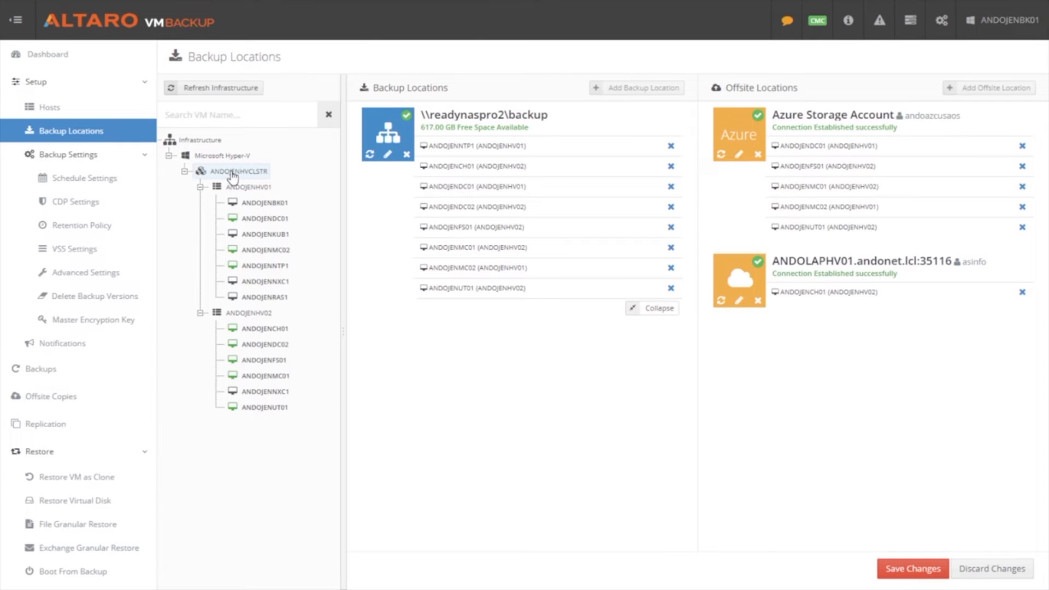
left_click_drag(233, 174, 494, 178)
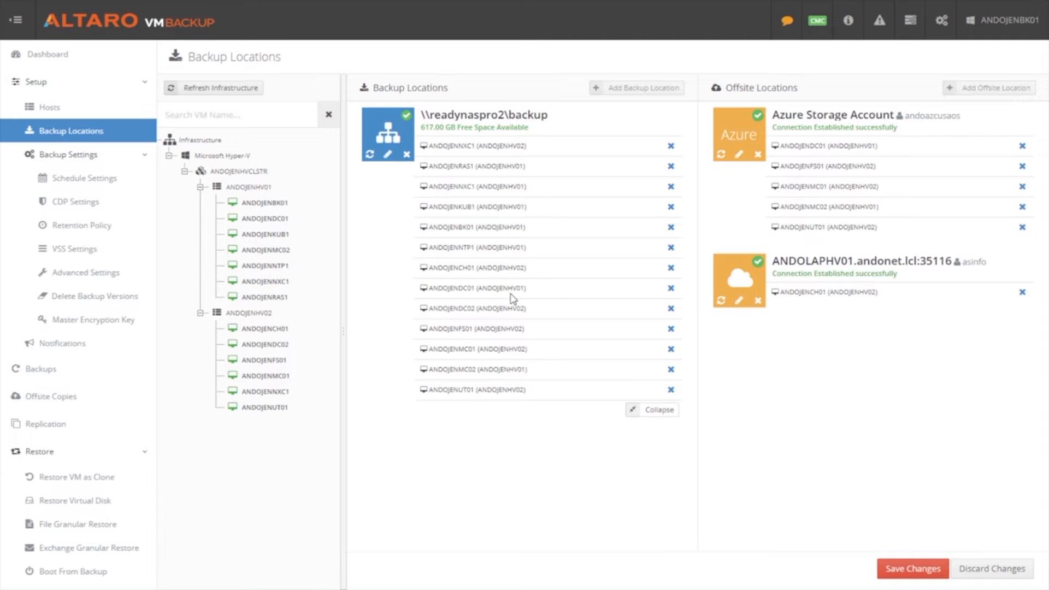
left_click(975, 567)
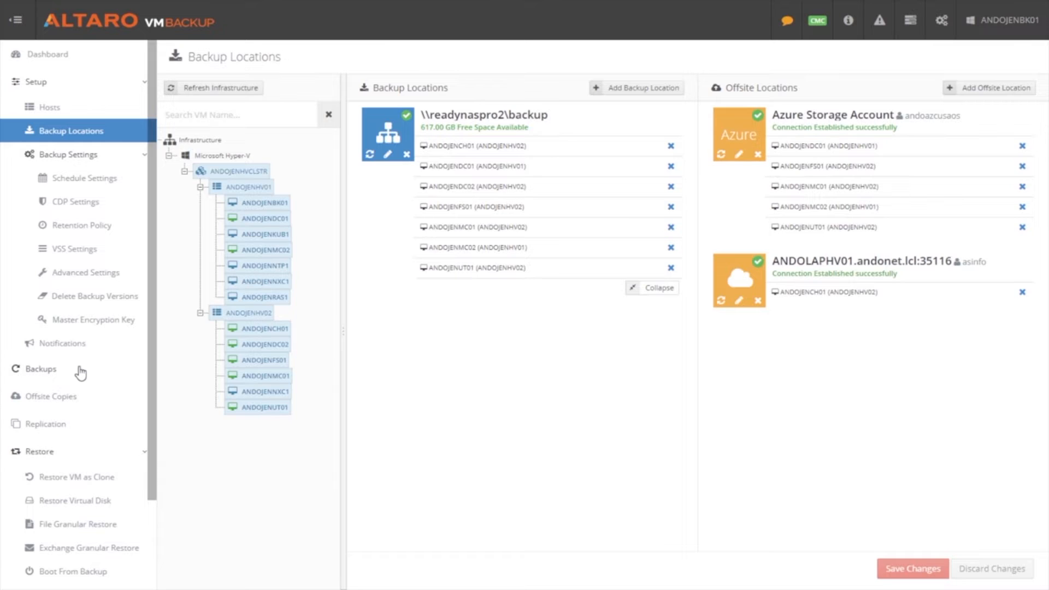
Step: Start a manual backup of the ANDOJENDC01 virtual machine and open its task activity
left_click(78, 370)
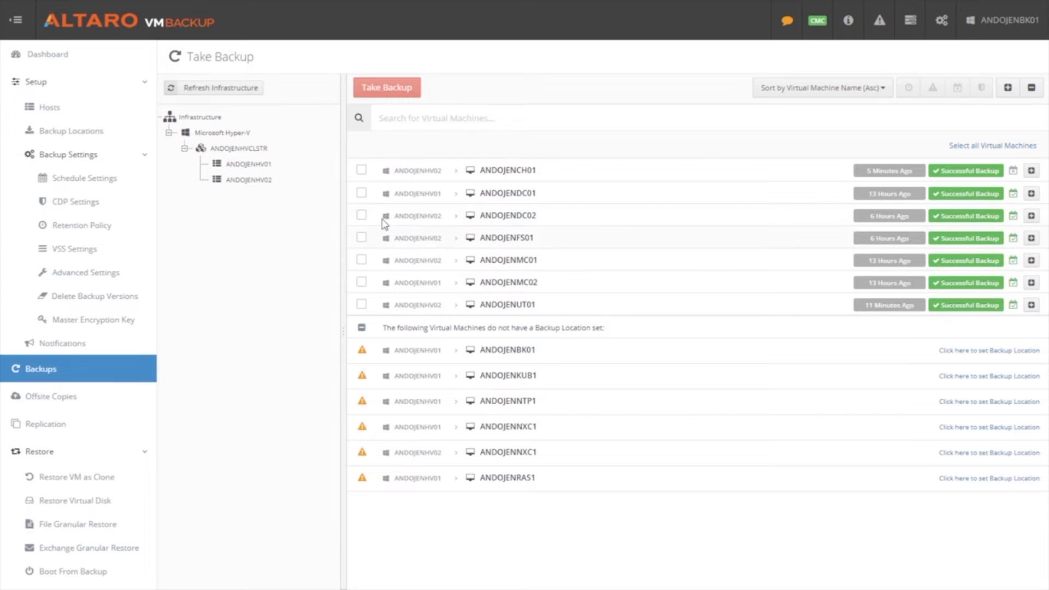
left_click(362, 194)
left_click(388, 97)
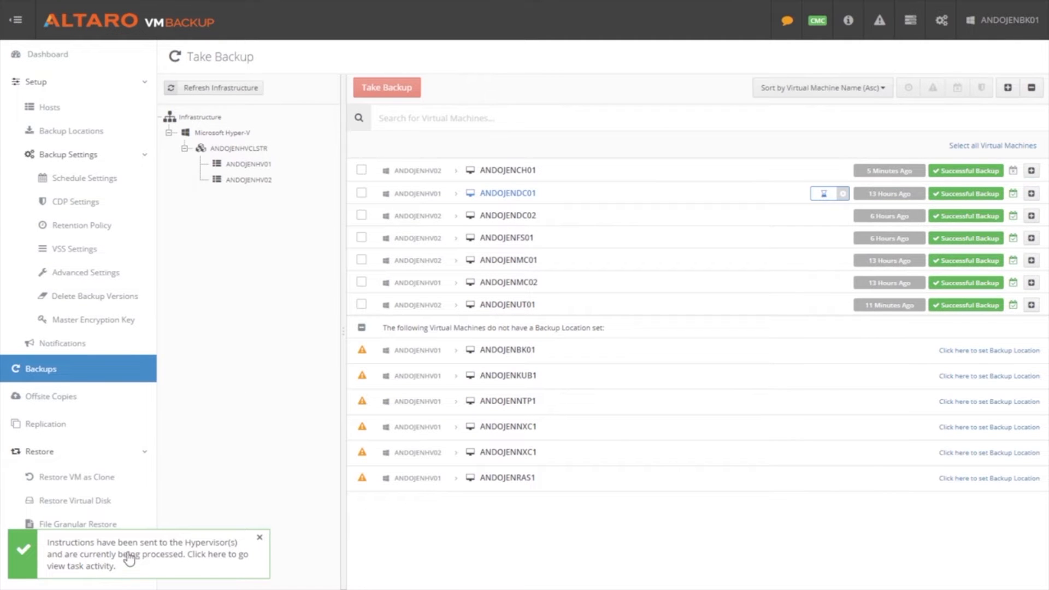
left_click(98, 555)
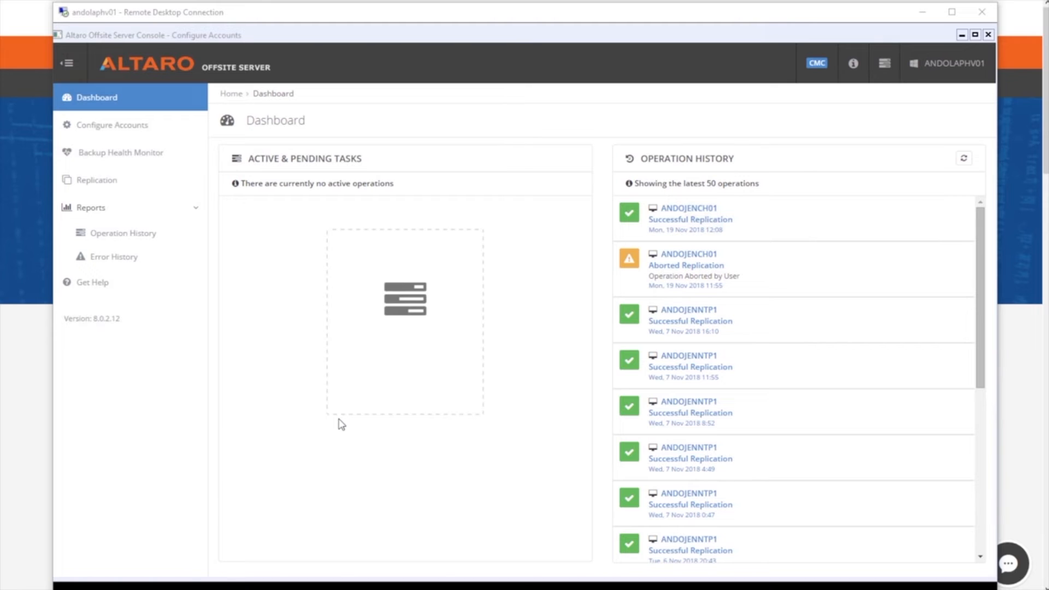
Step: Check the replicated virtual machines and the operation history in the Altaro Offsite Server console
left_click(97, 181)
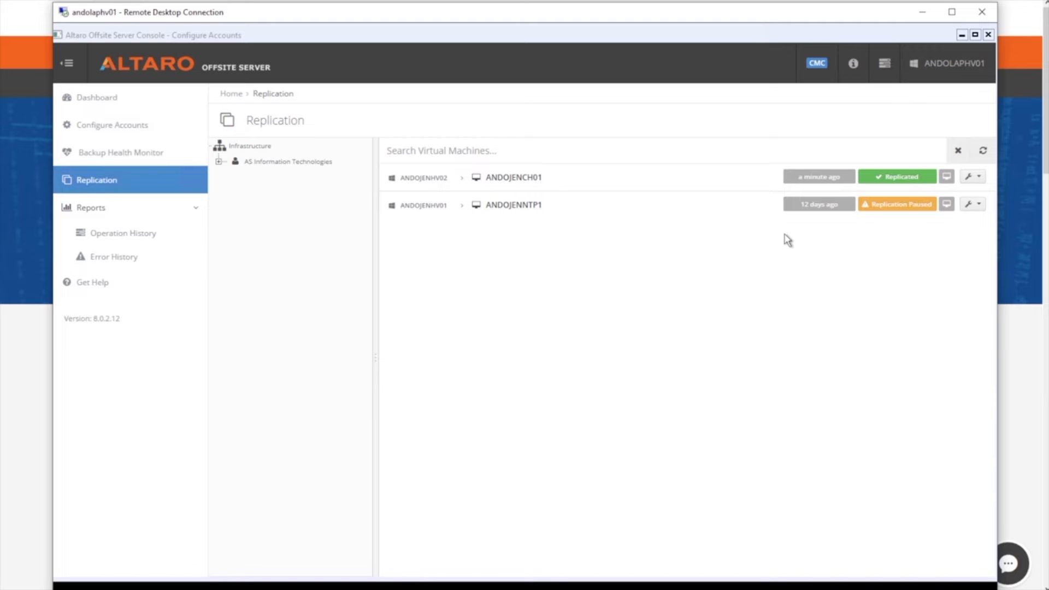
left_click(136, 235)
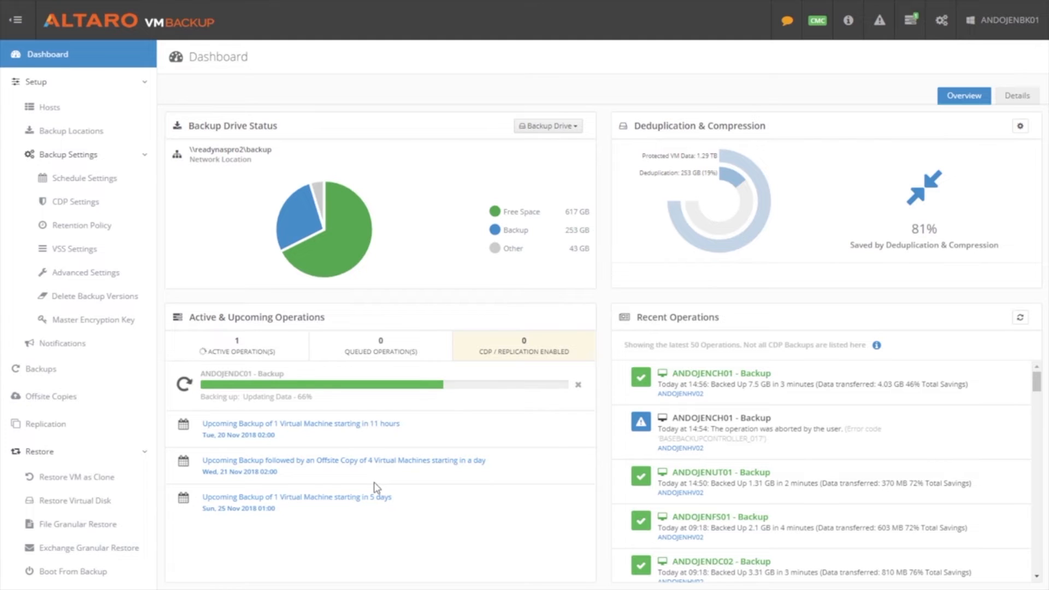
Step: Check the configured offsite locations and enable replication of ANDOJENCH01 to the ANDOLAPHV01.andonet.lcl:35116 offsite server
left_click(72, 434)
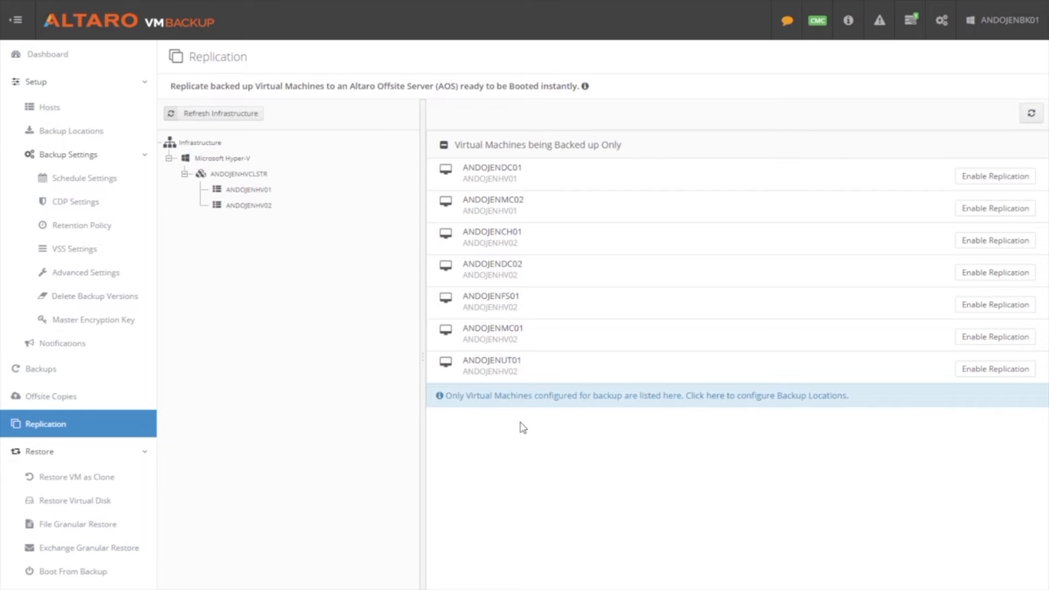
left_click(65, 132)
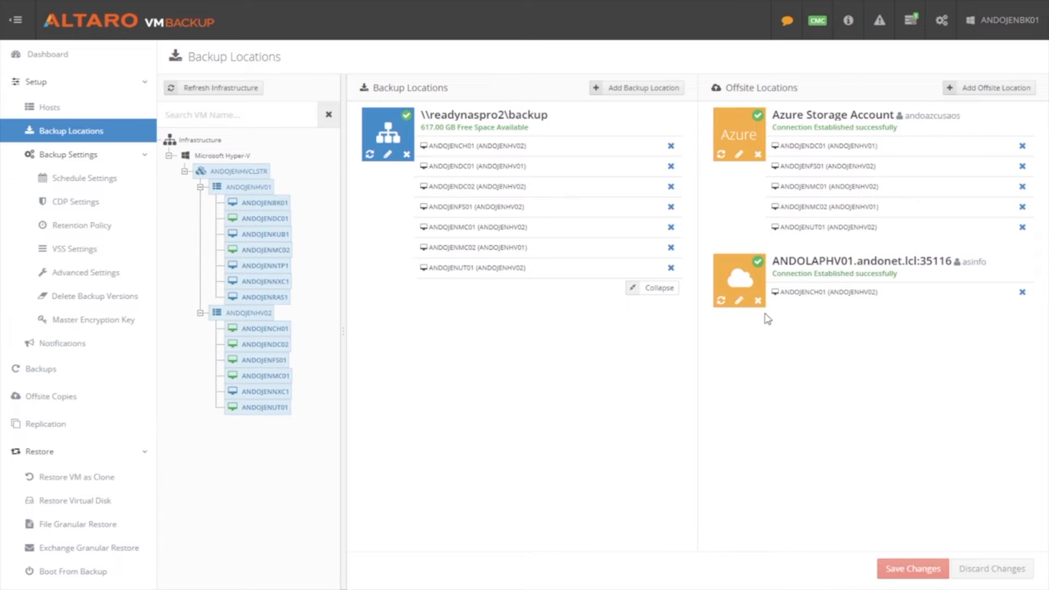
left_click(34, 426)
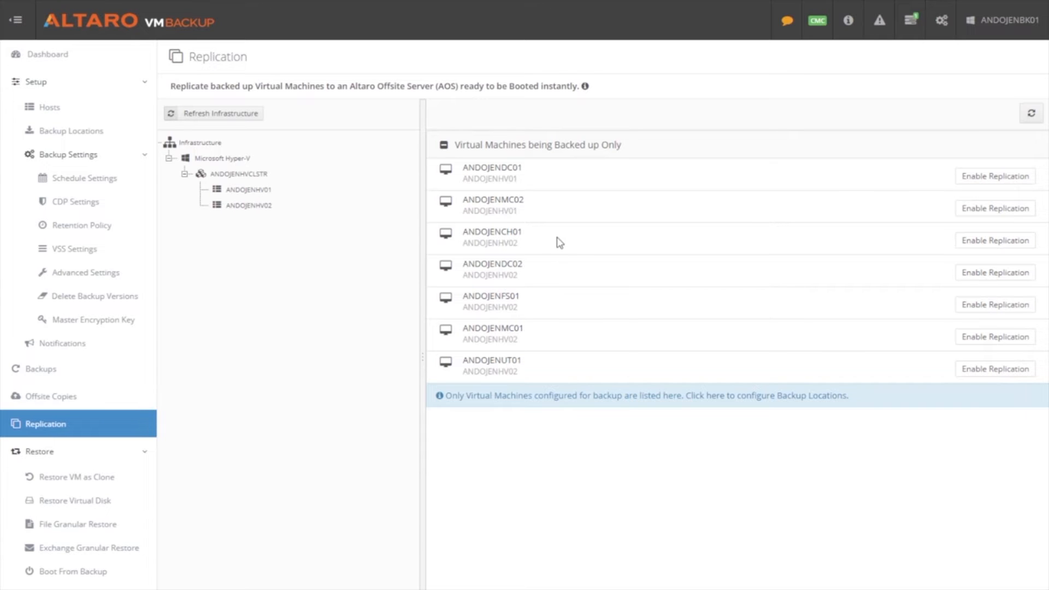
left_click(978, 240)
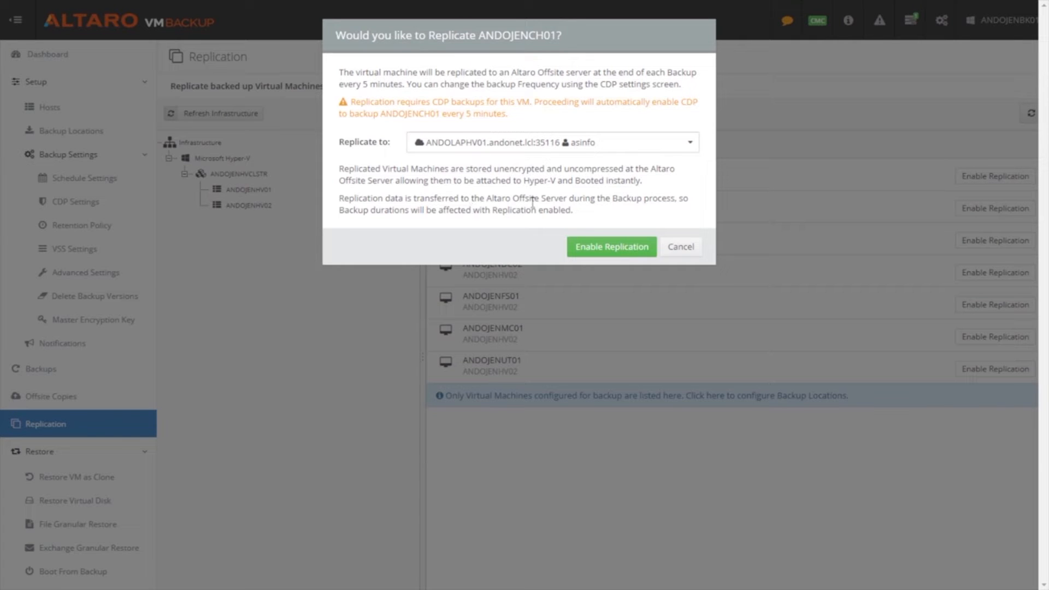
left_click(589, 246)
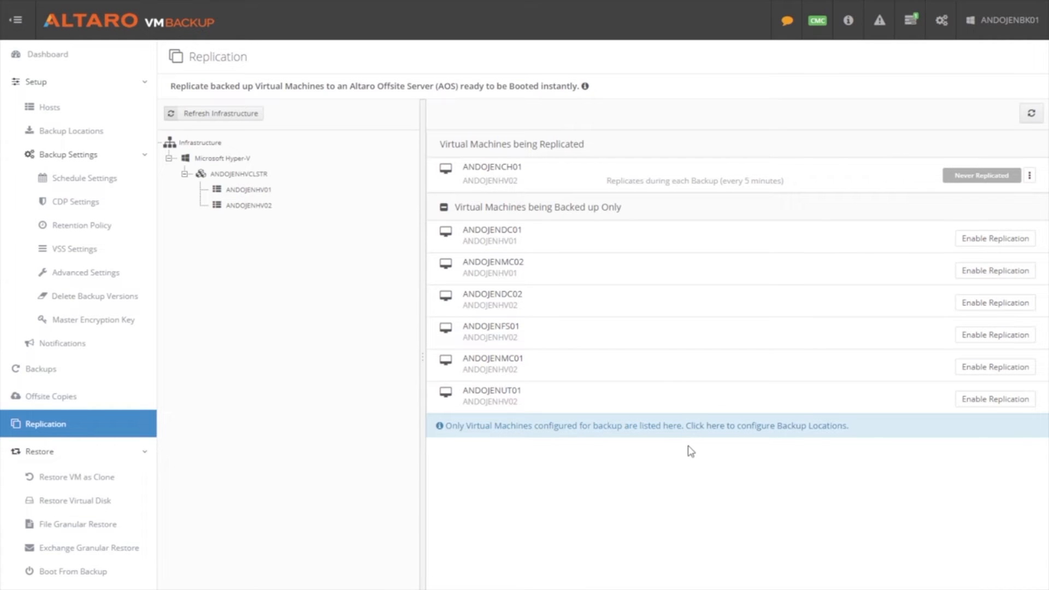
Step: Check the active CDP and replication operation from the dashboard, down to the ANDOJENCH01 backup's progress
left_click(65, 57)
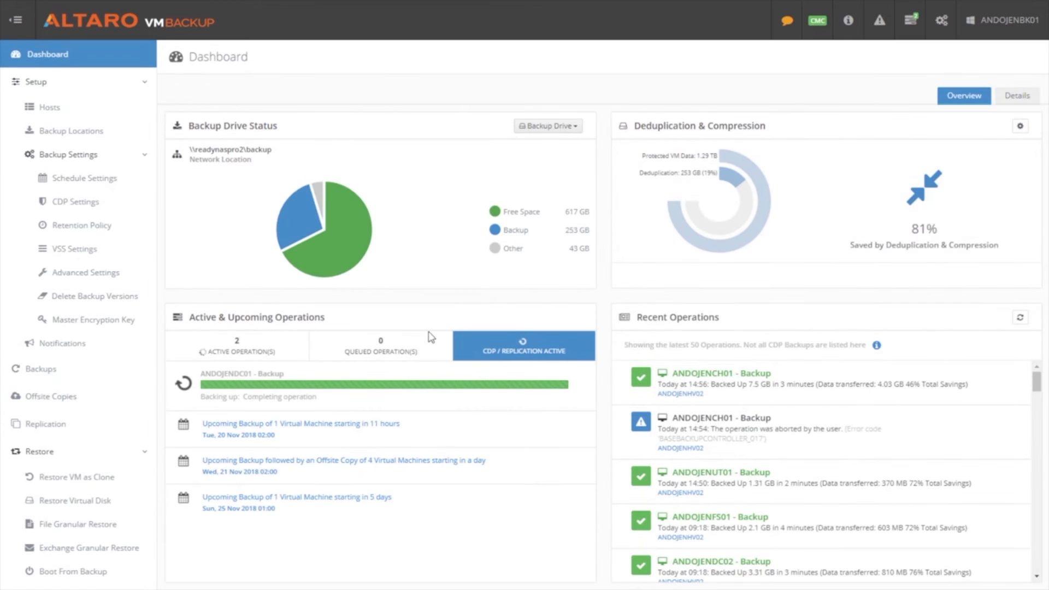
left_click(530, 348)
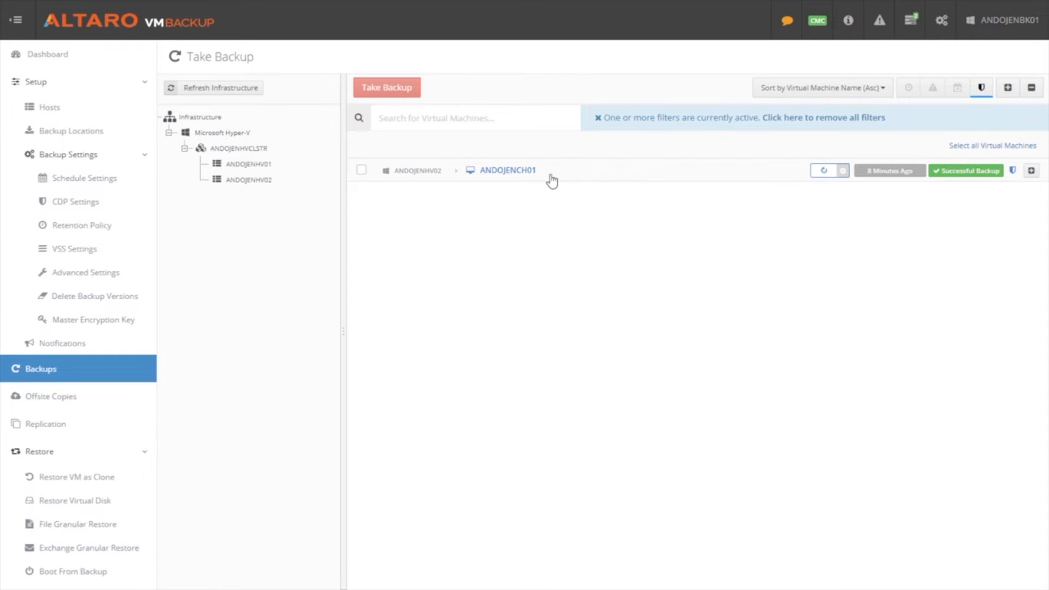
mouse_move(831, 173)
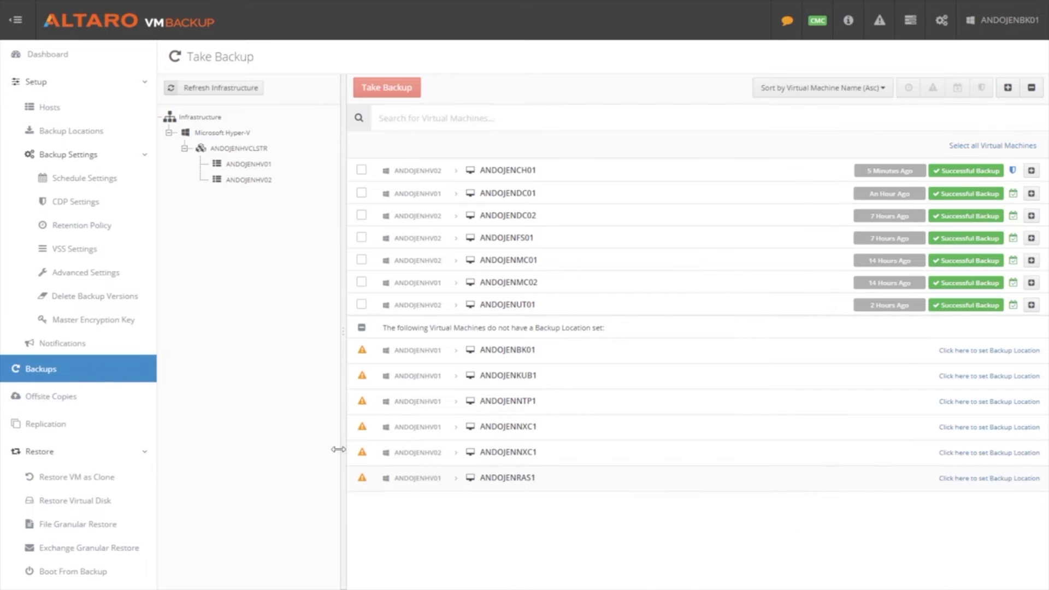
Step: Look through the first stage of the VM clone, file-level and Exchange item-level restore wizards
left_click(61, 483)
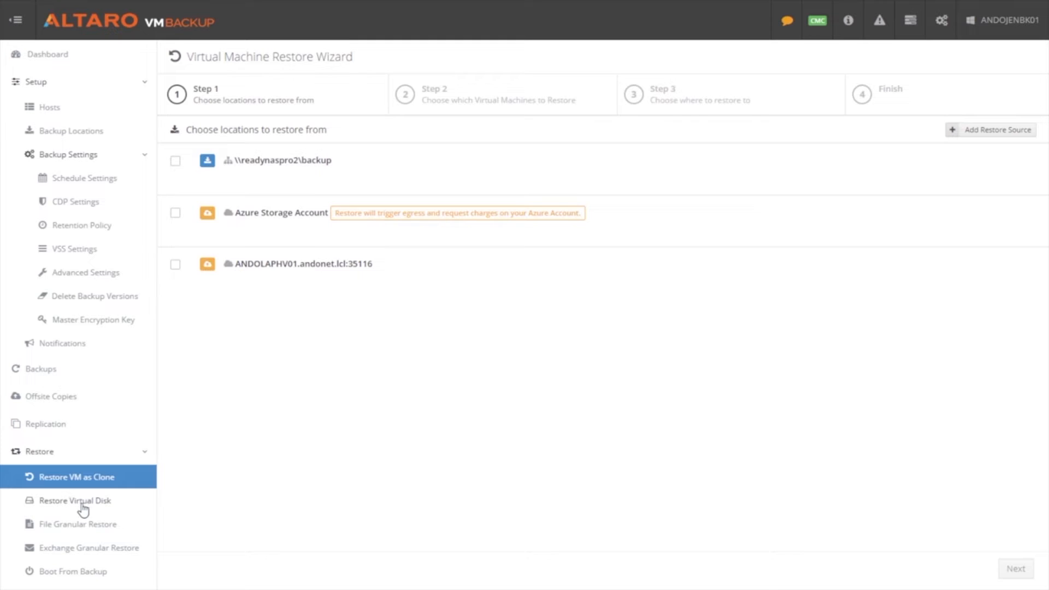
left_click(87, 526)
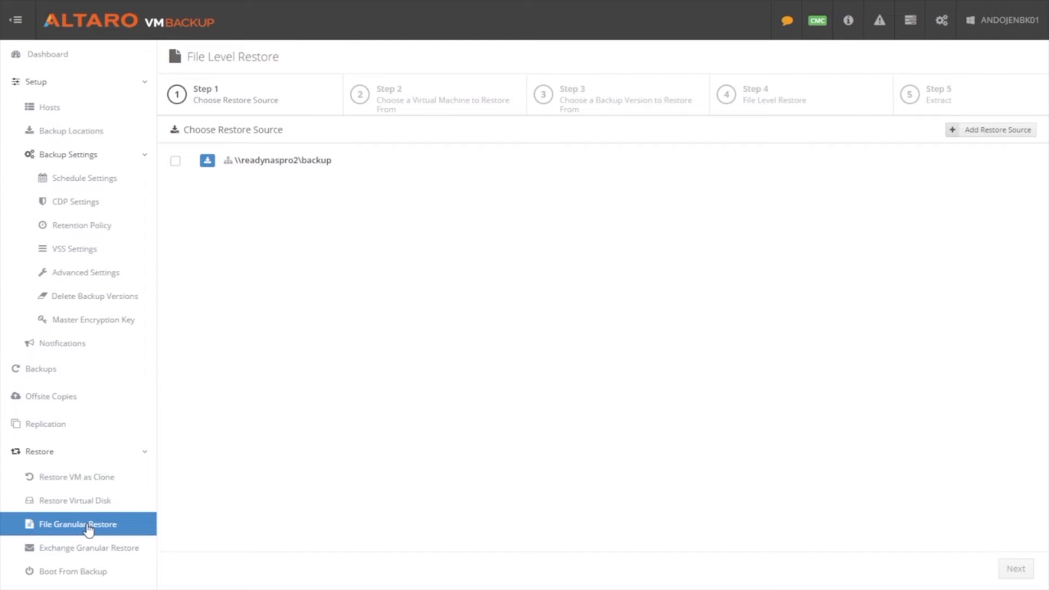
left_click(95, 555)
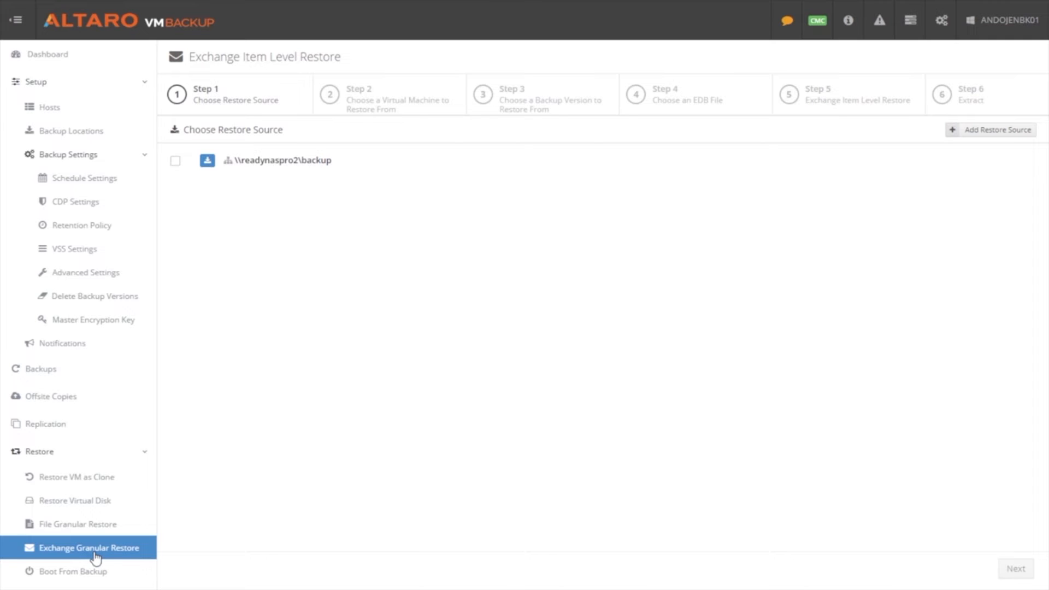
Step: Review the configured backup locations and start a file-level restore of ANDOJENFS01 from \\readynaspro2\backup
left_click(90, 134)
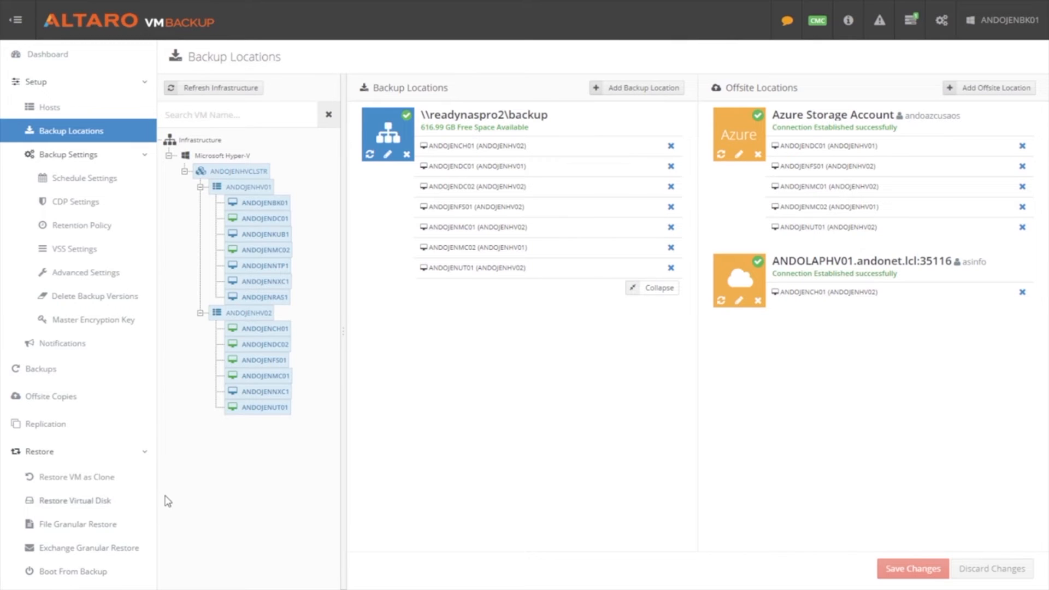
left_click(97, 527)
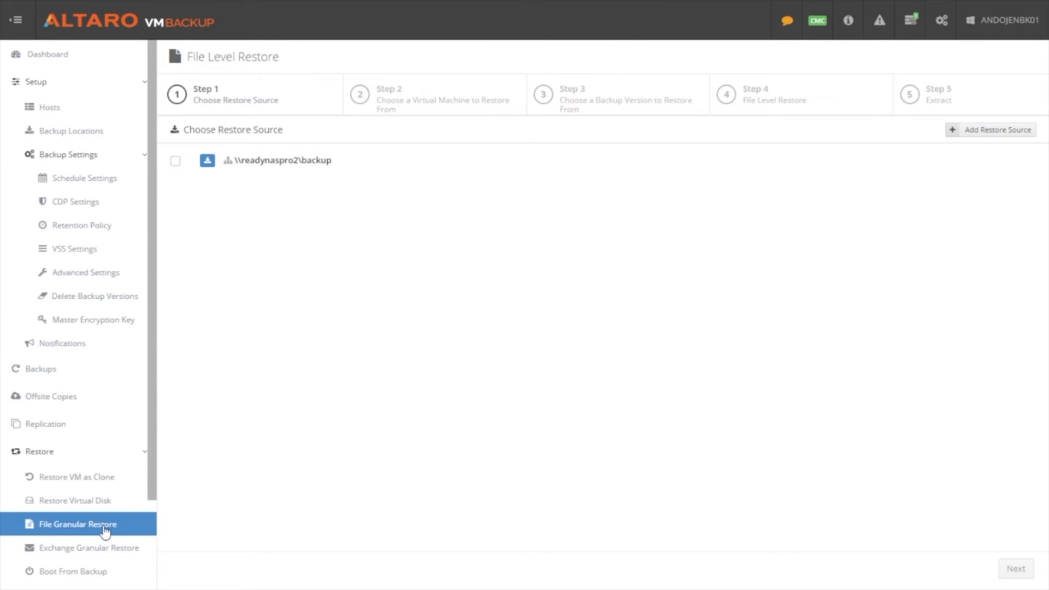
left_click(175, 163)
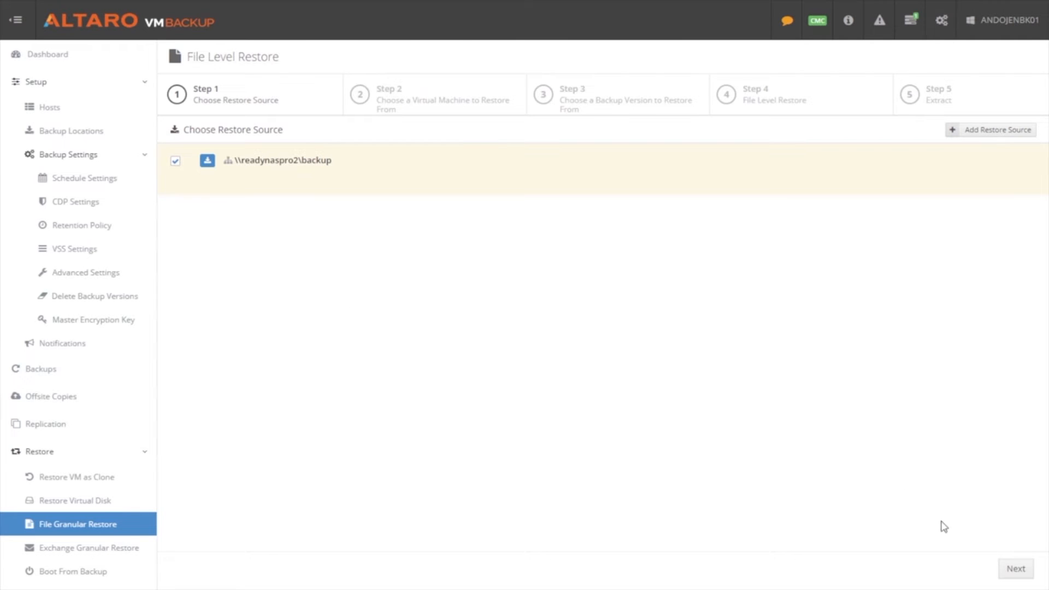
left_click(1016, 569)
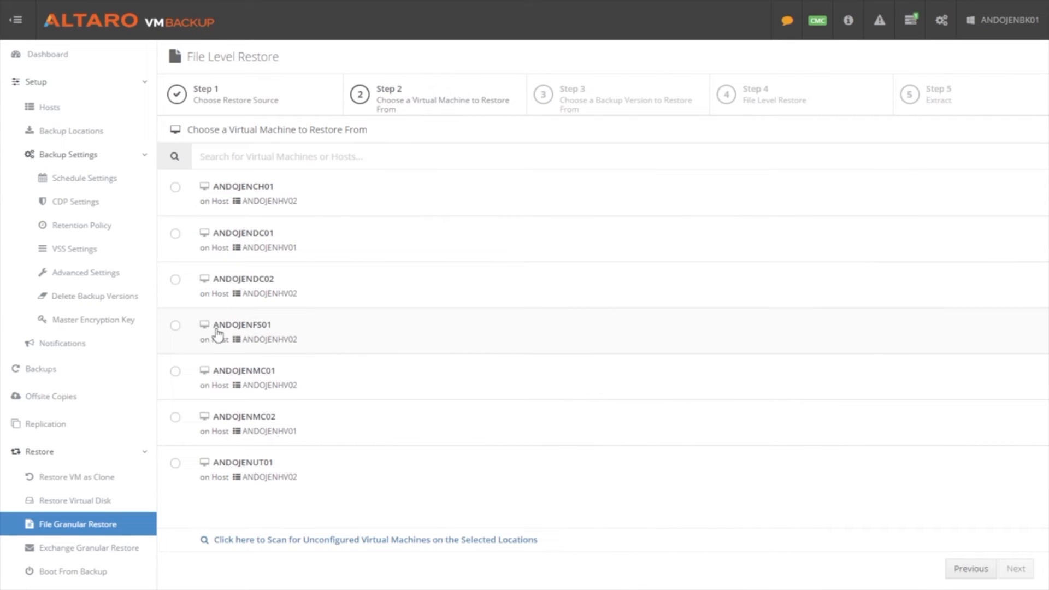
left_click(176, 326)
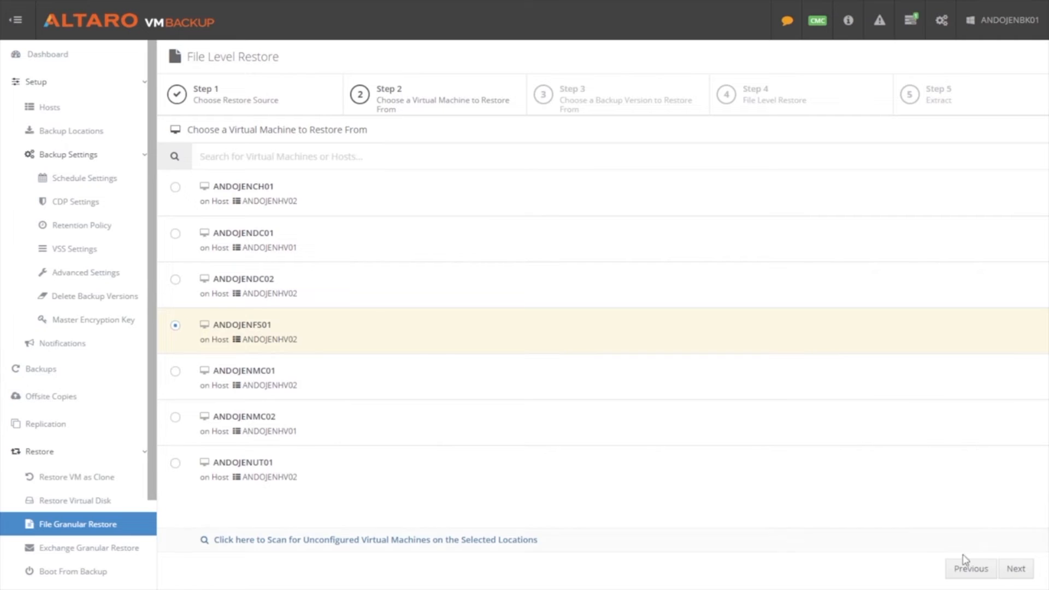
left_click(1015, 569)
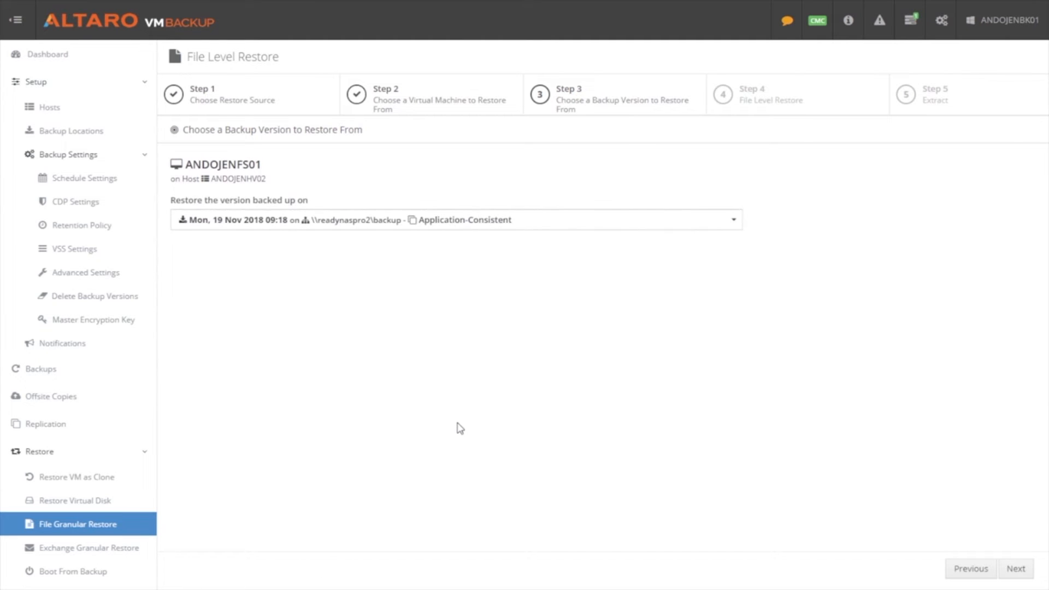
Step: Choose the Tue, 13 Nov 2018 02:00 backup version and open Partition 2 of the ANDOJENFS01-DATA virtual disk
left_click(572, 220)
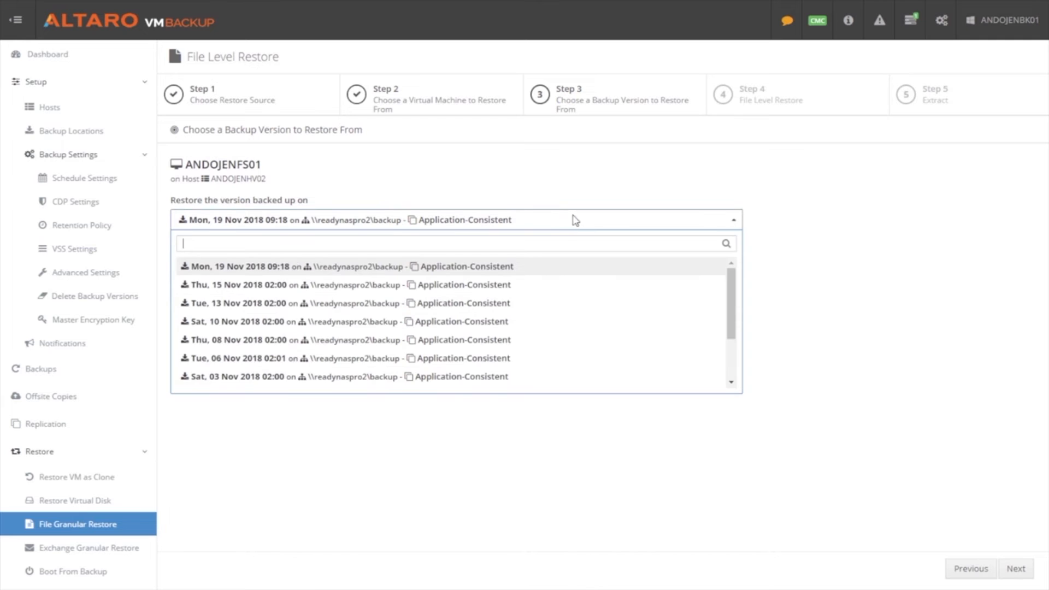
left_click(238, 305)
left_click(1009, 563)
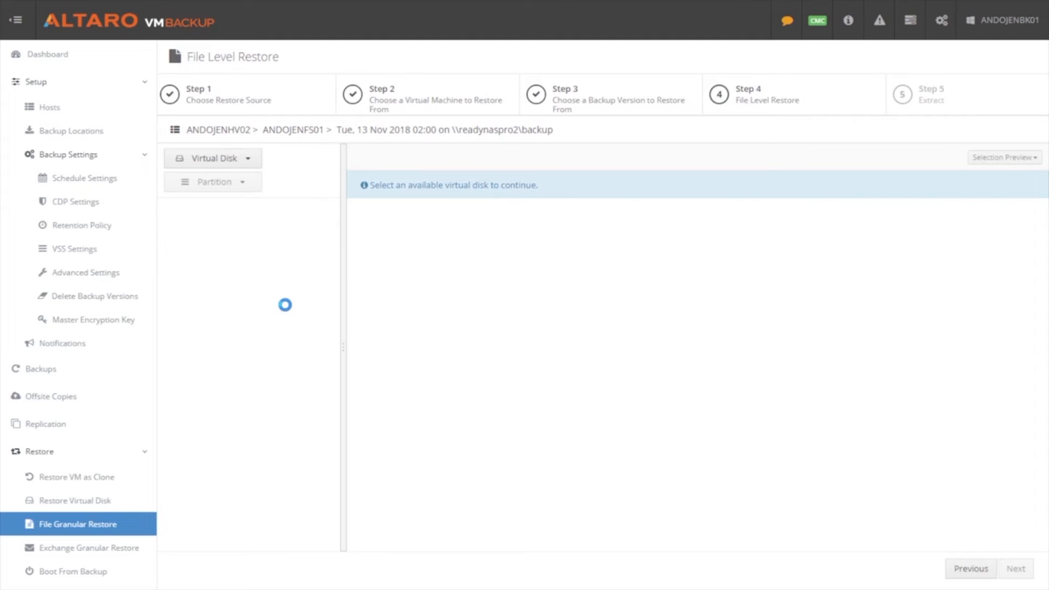
left_click(250, 159)
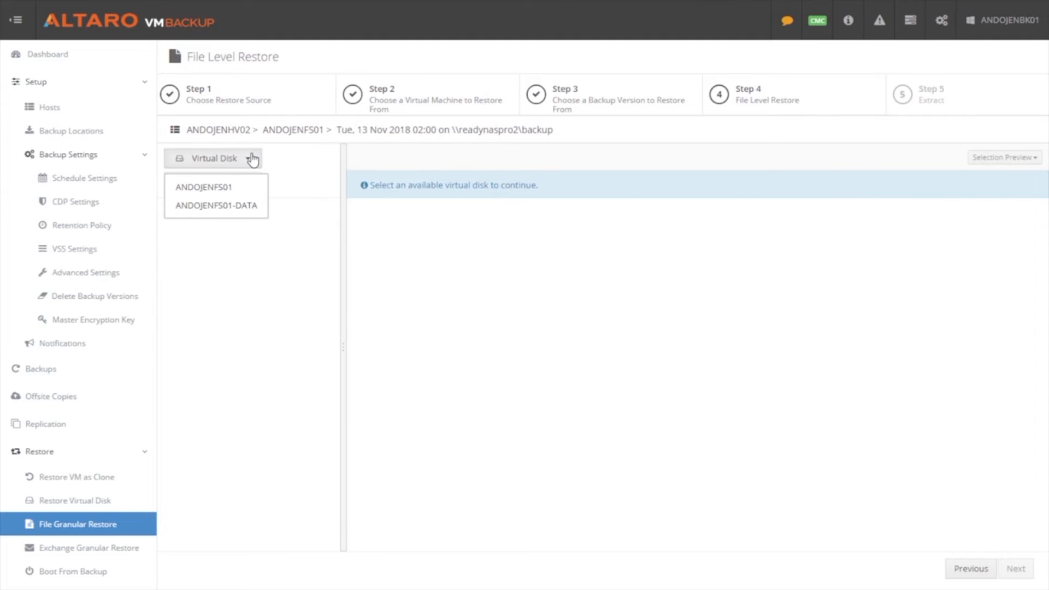
left_click(224, 207)
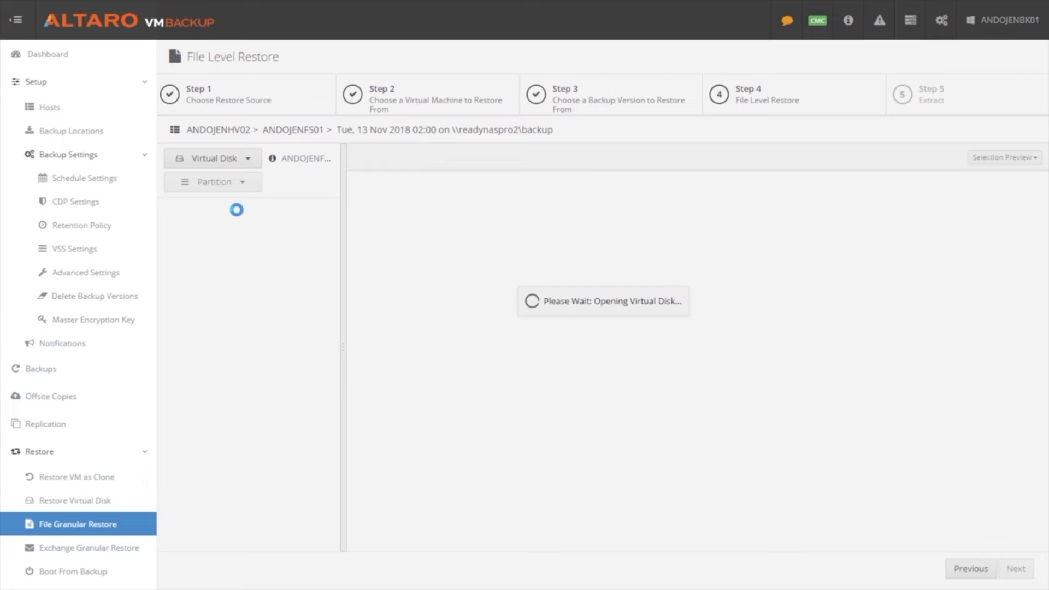
left_click(243, 188)
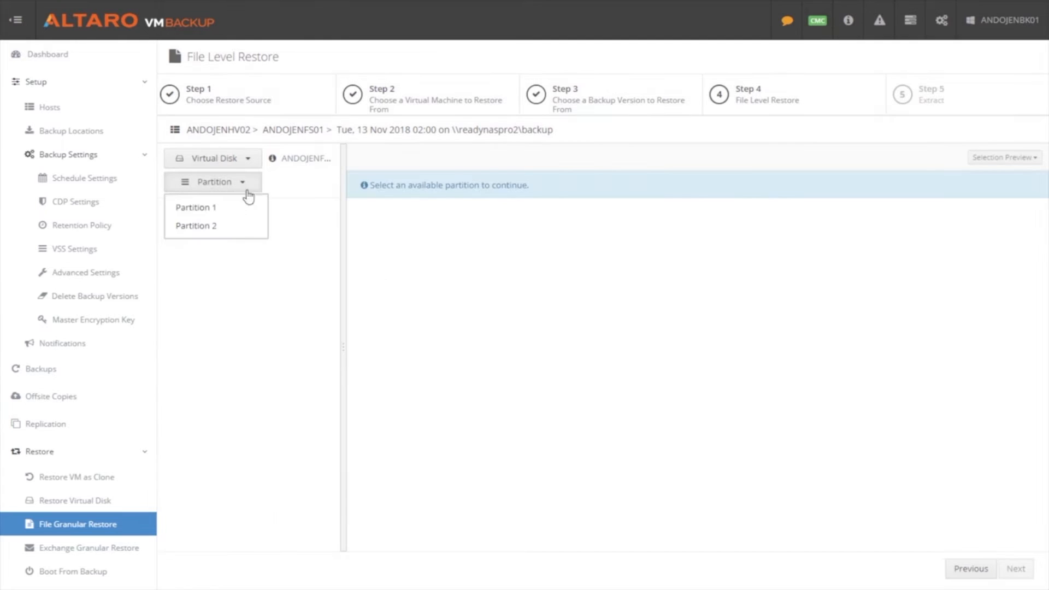
left_click(216, 227)
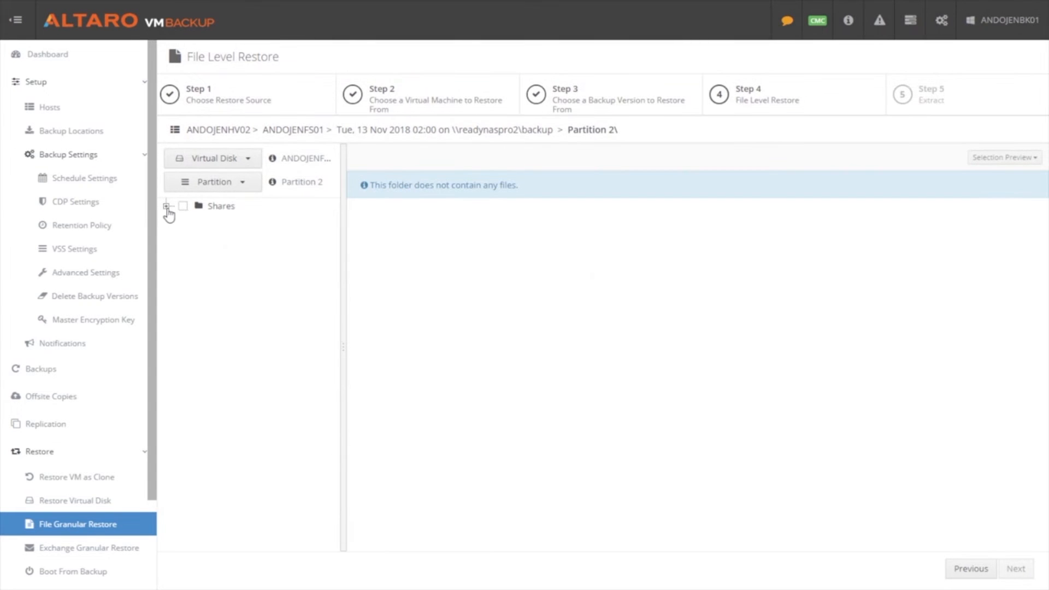
Step: Select the July 15th Notes file in Shares\Storage\Backup\OpenSUSE_Install\Desktop and proceed to the extraction options
left_click(167, 206)
left_click(182, 222)
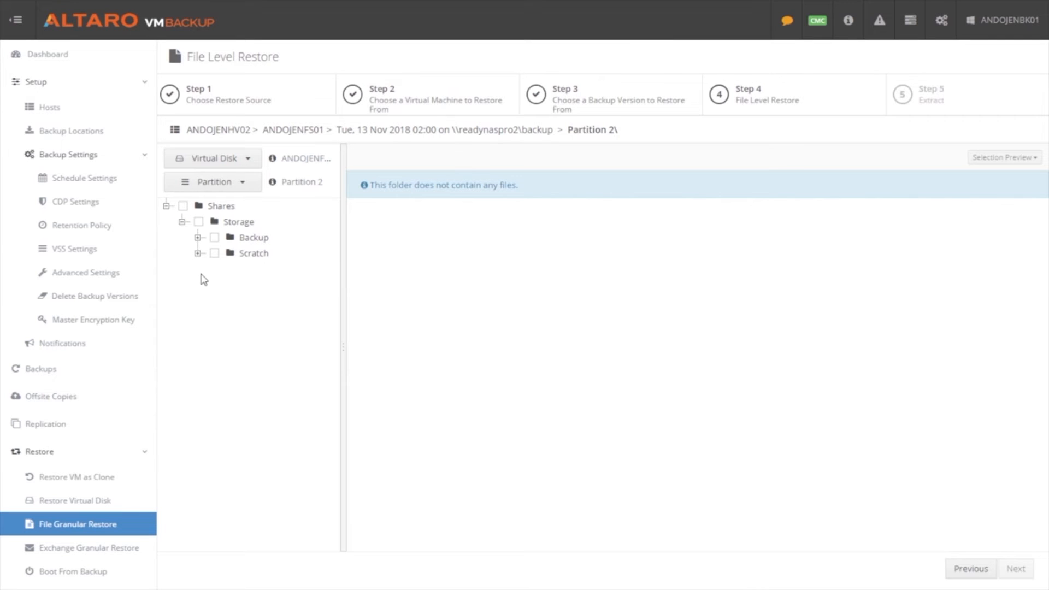
left_click(198, 238)
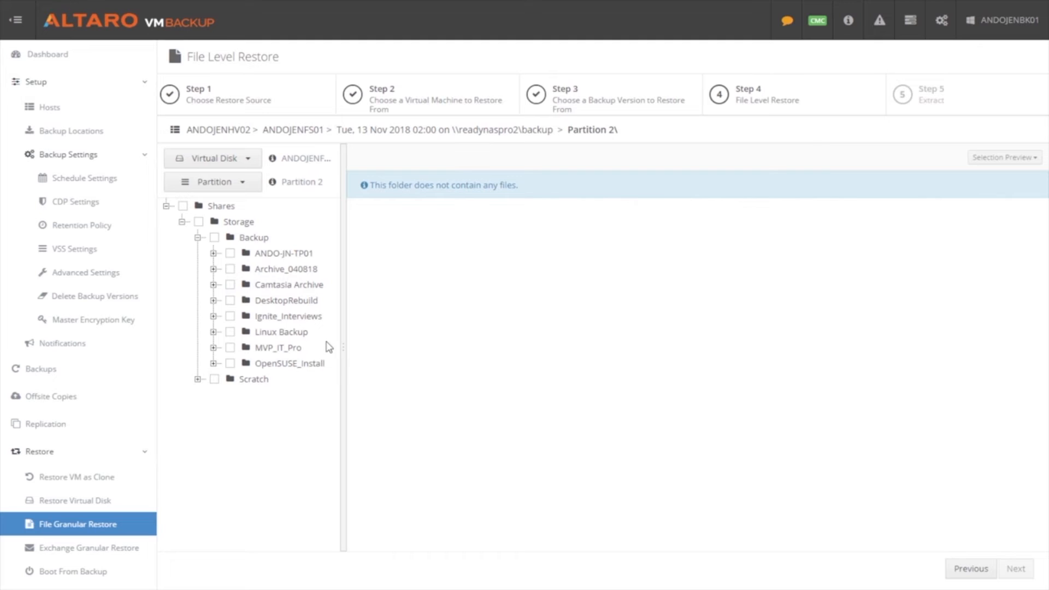
left_click(214, 364)
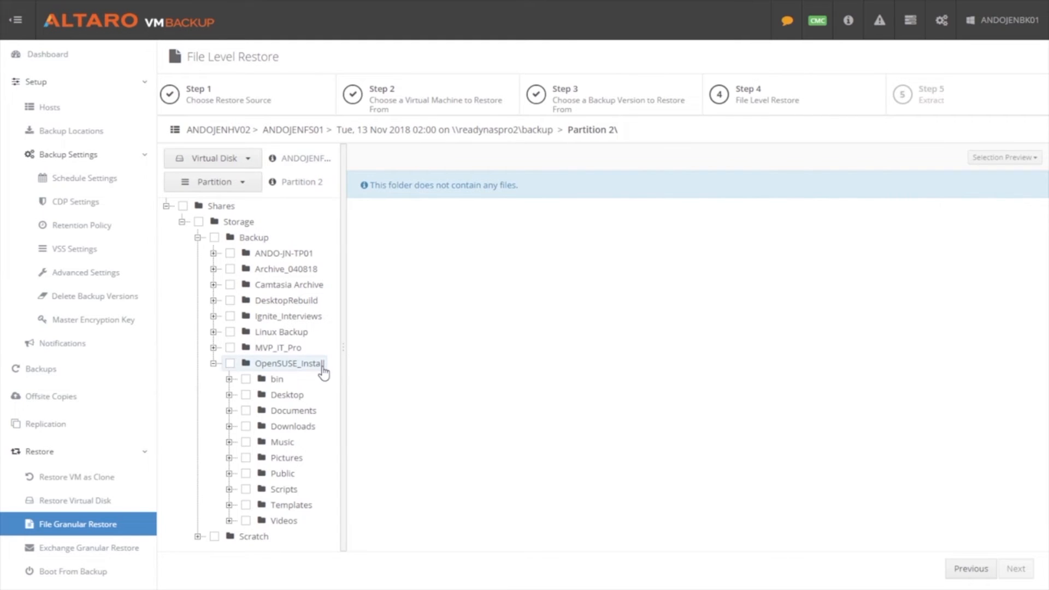
left_click(279, 401)
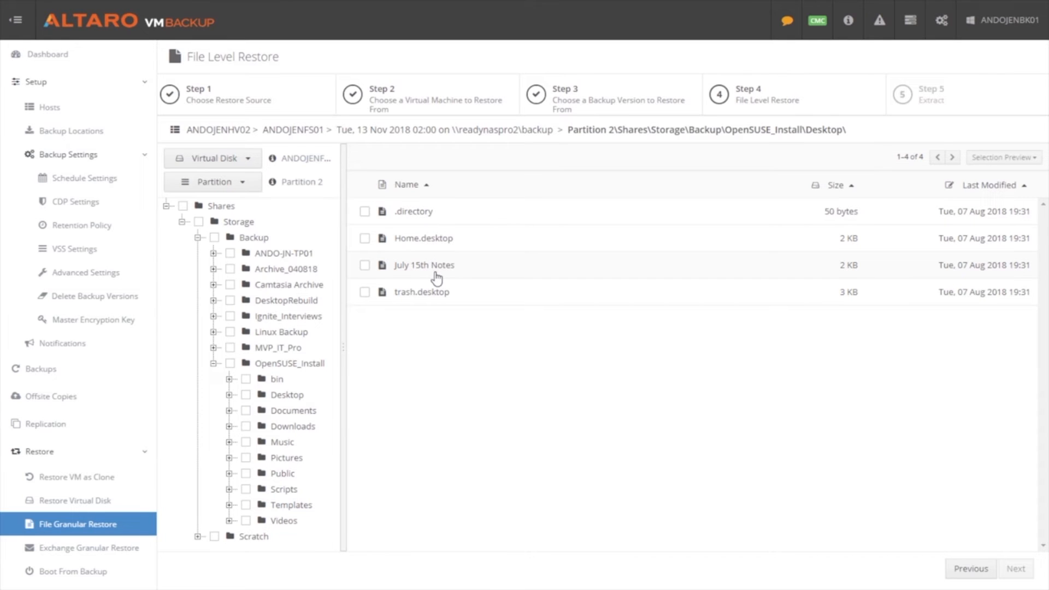
left_click(365, 266)
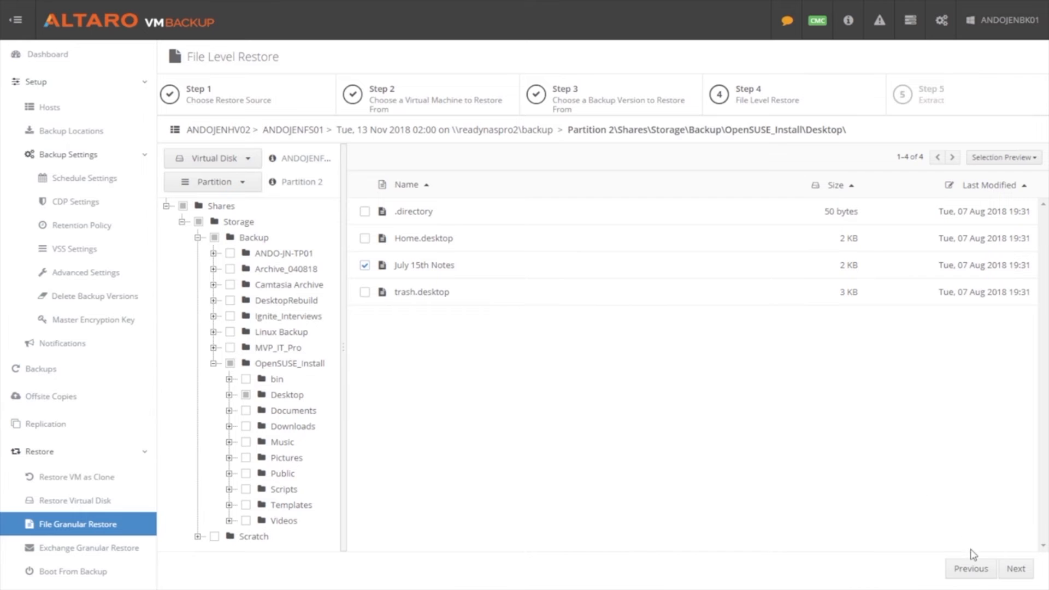
left_click(1022, 577)
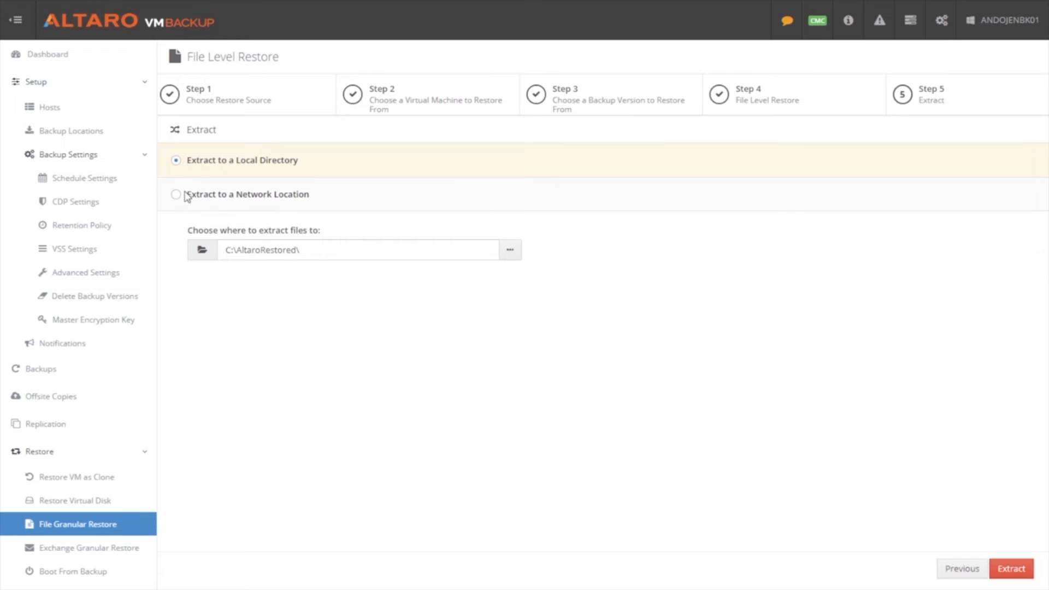
Step: Check the local extraction folder, discard the file-level restore session and open the Boot From Backup page
left_click(323, 251)
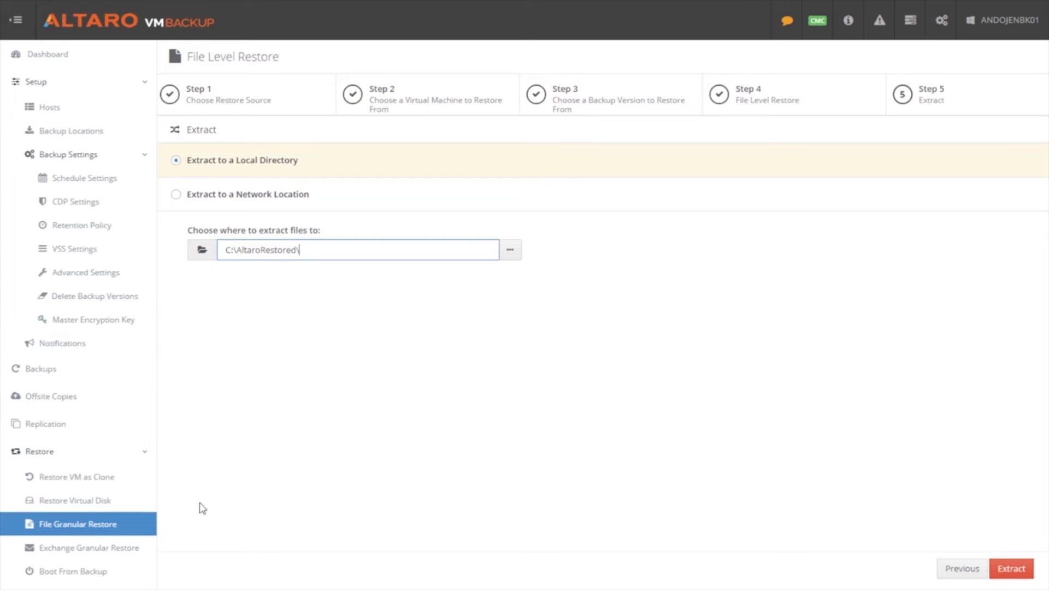
left_click(82, 572)
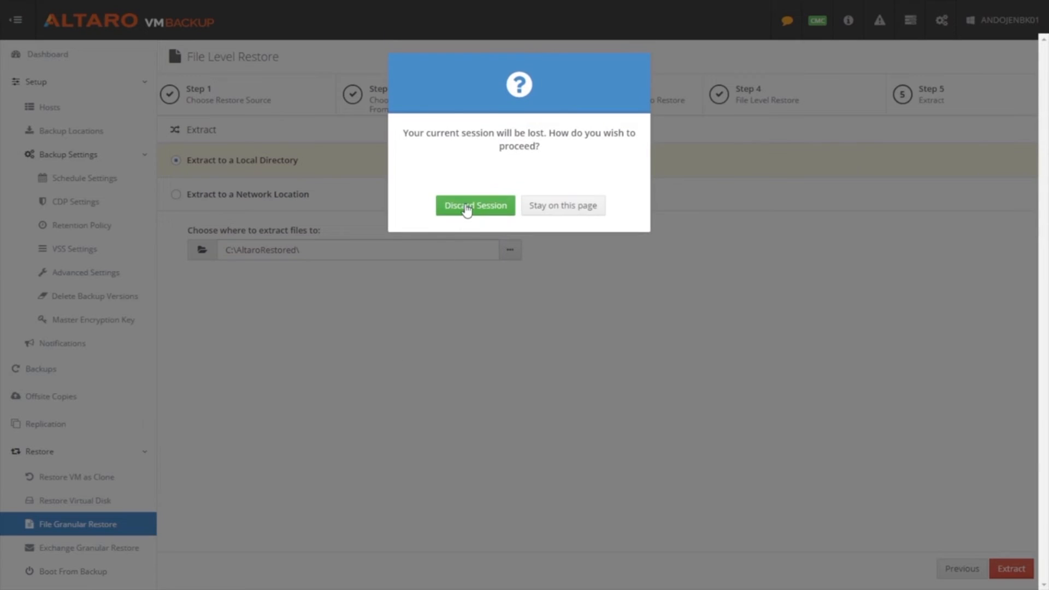
left_click(466, 211)
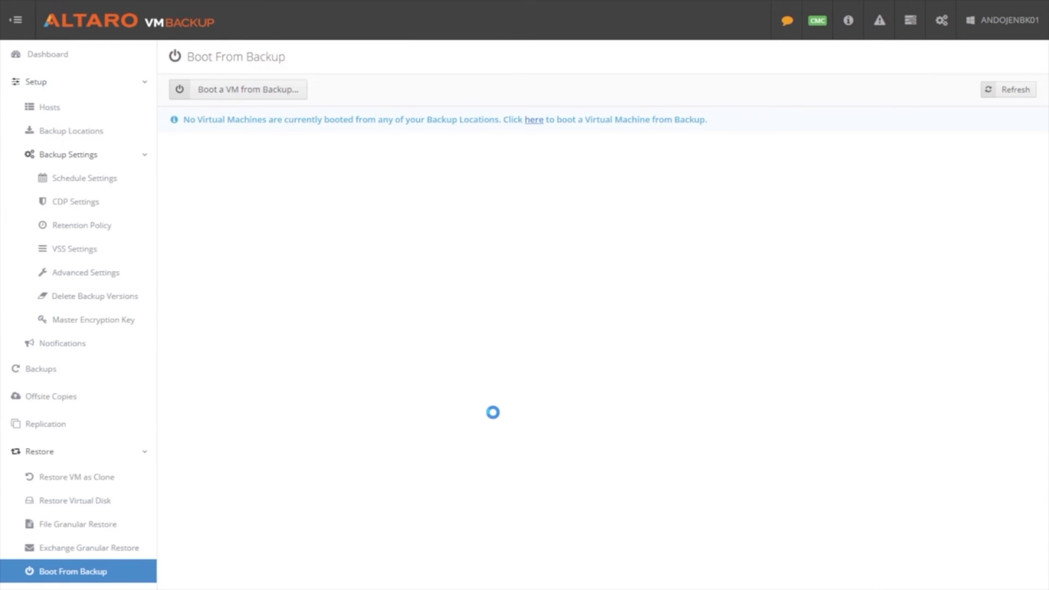
Step: Set up a Recovery Mode boot of virtual machine ANDOJENCH01 from the \\readynaspro2\backup source
left_click(271, 96)
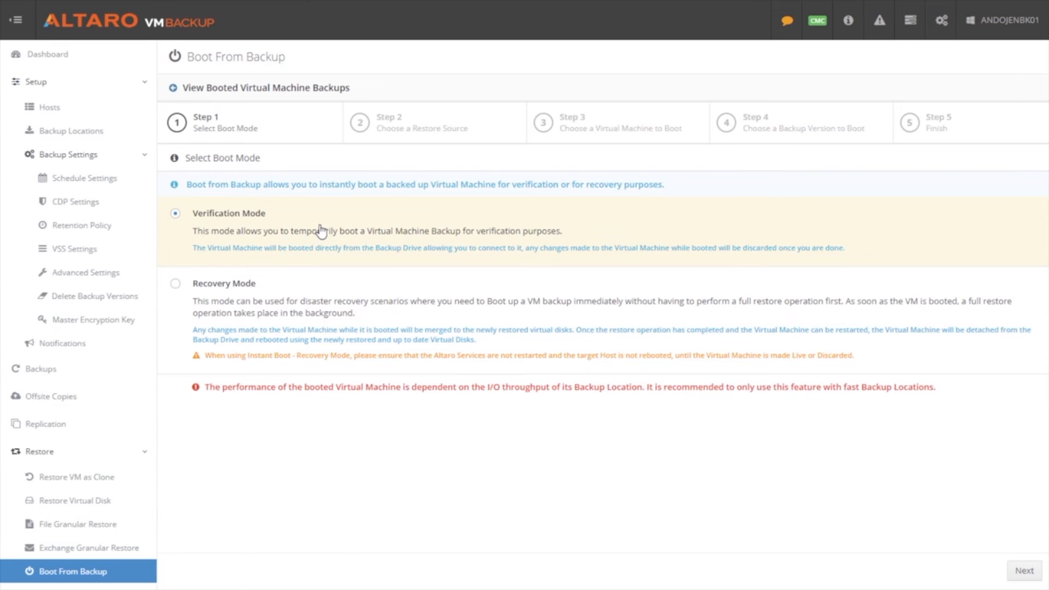
left_click(175, 283)
left_click(1025, 571)
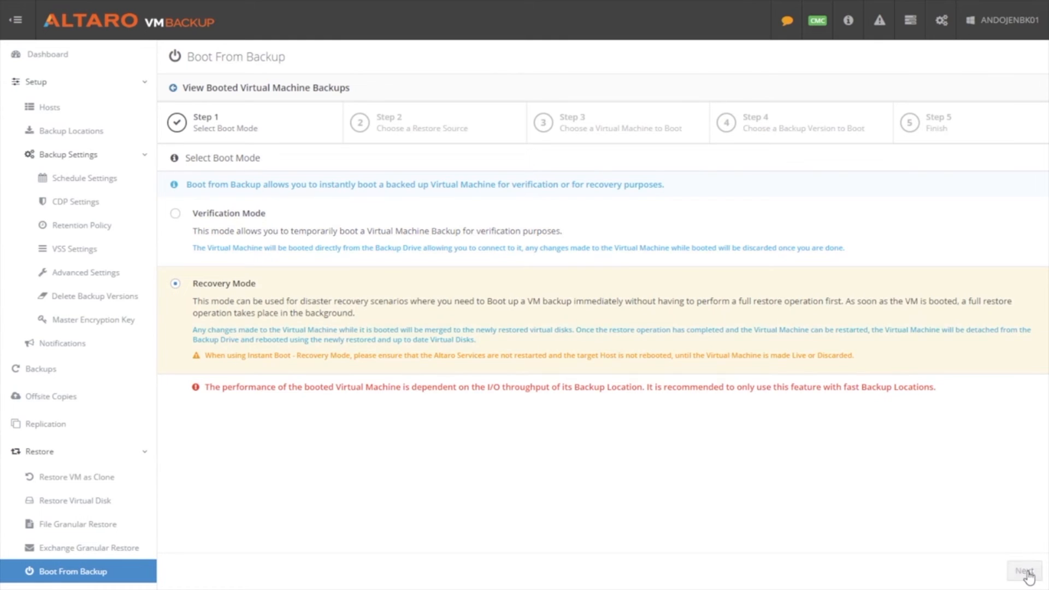
left_click(175, 189)
left_click(1020, 571)
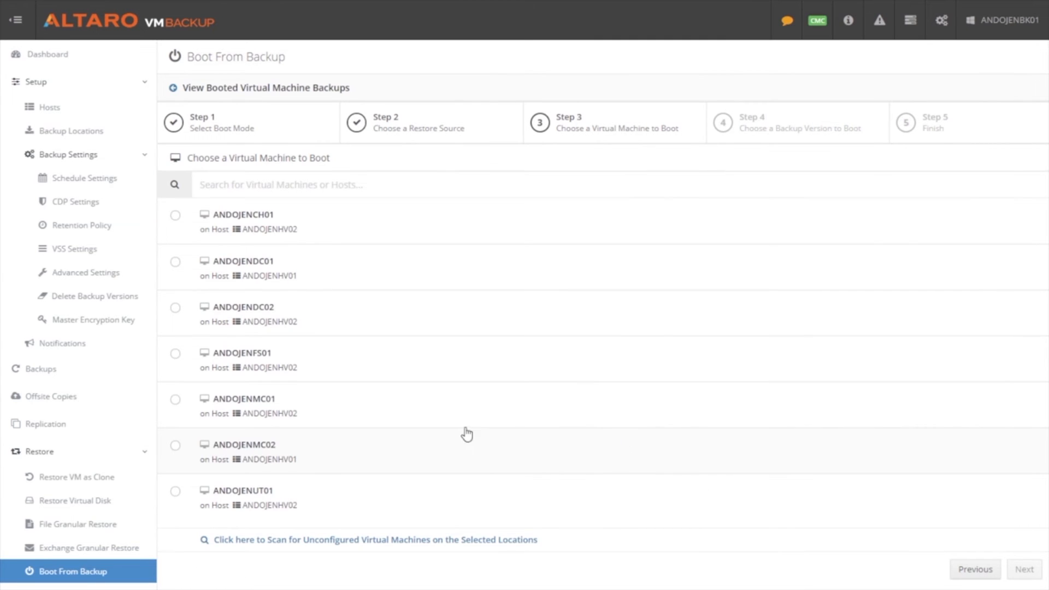
left_click(175, 216)
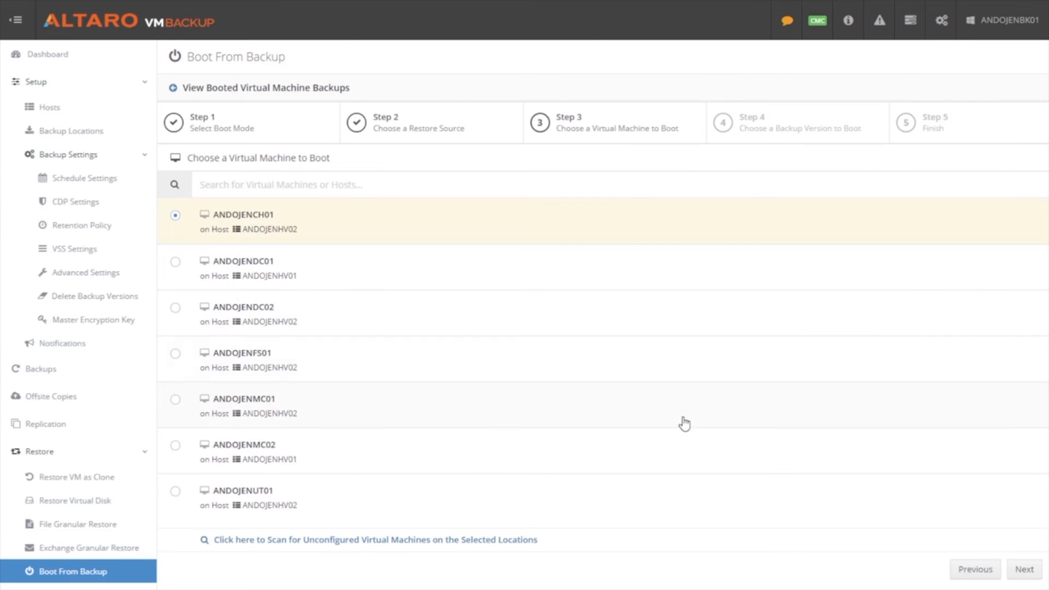
left_click(1025, 570)
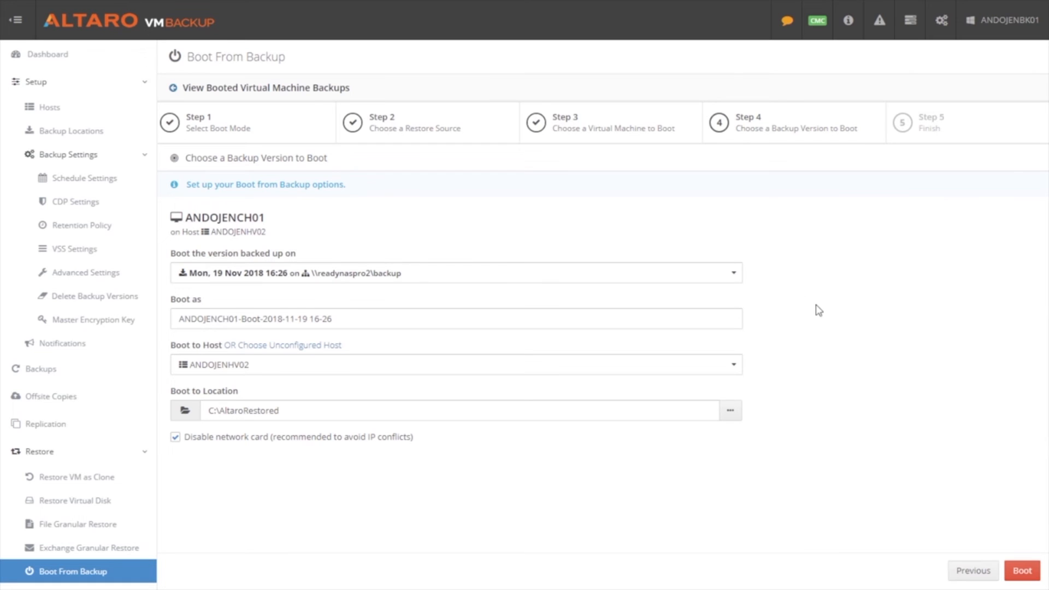
Step: Choose the Mon, 19 Nov 2018 15:55 backup version to boot and review the boot name, host and location options
left_click(354, 274)
key("Down")
key("Down")
key("Down")
key("Down")
key("Return")
left_click(384, 321)
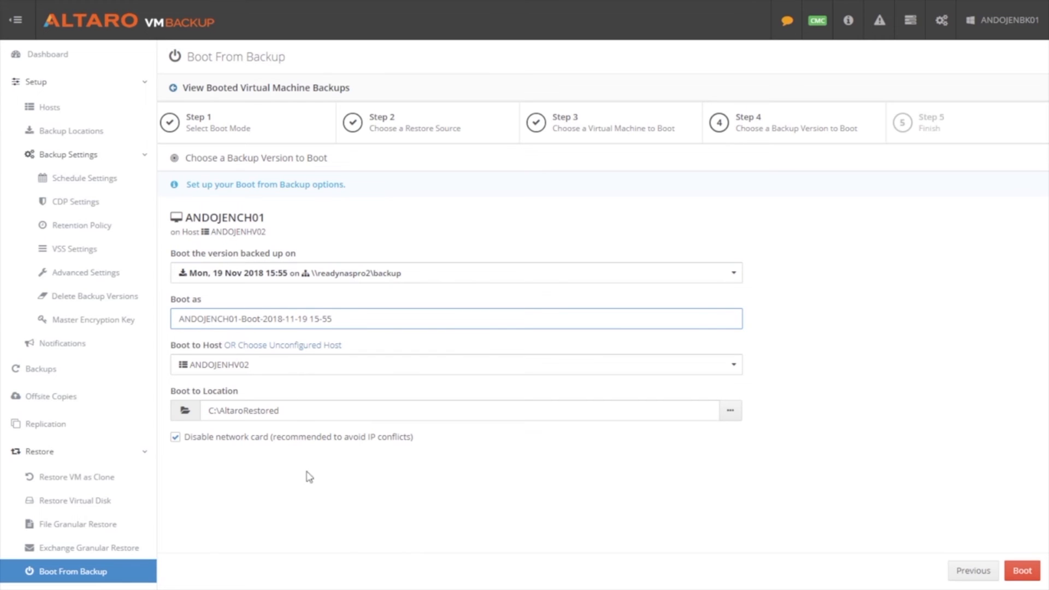
left_click(690, 532)
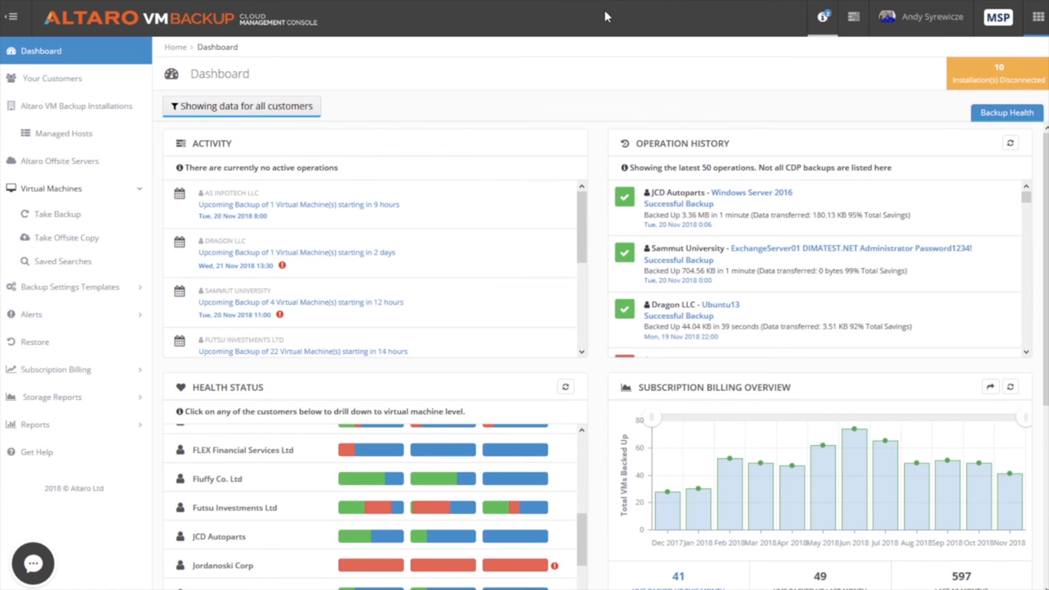
Step: Review the customer list in the Altaro Cloud Management Console and open the ANDOJENBK01 installation's management page
left_click(46, 82)
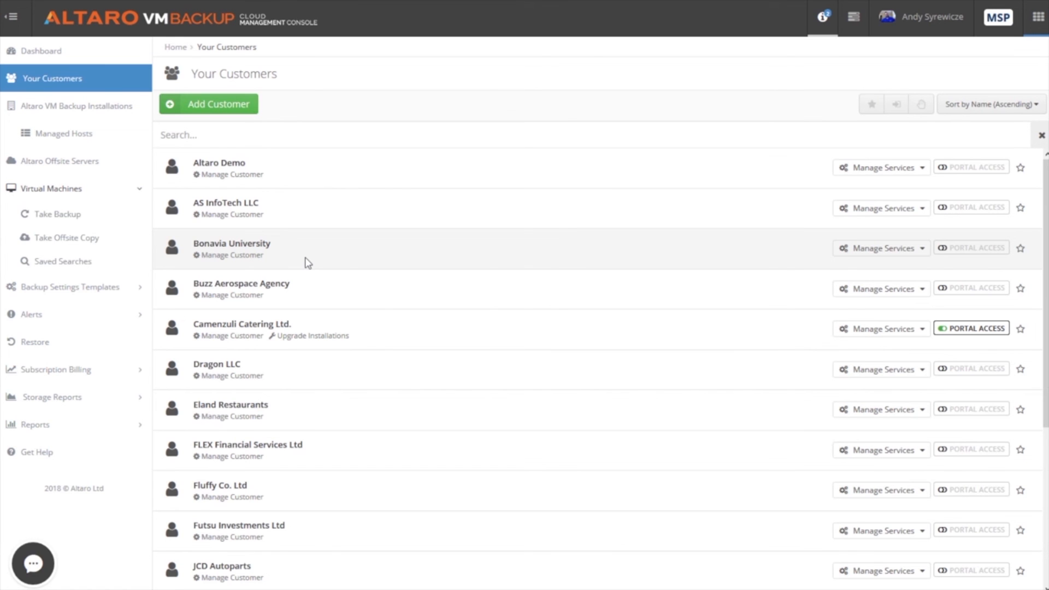
left_click(77, 106)
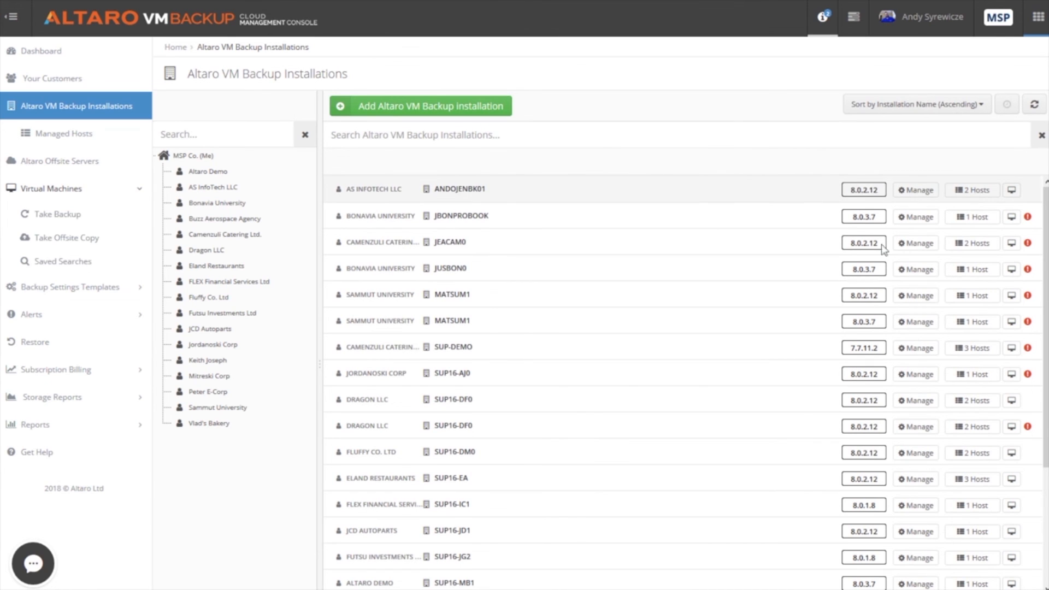
left_click(915, 200)
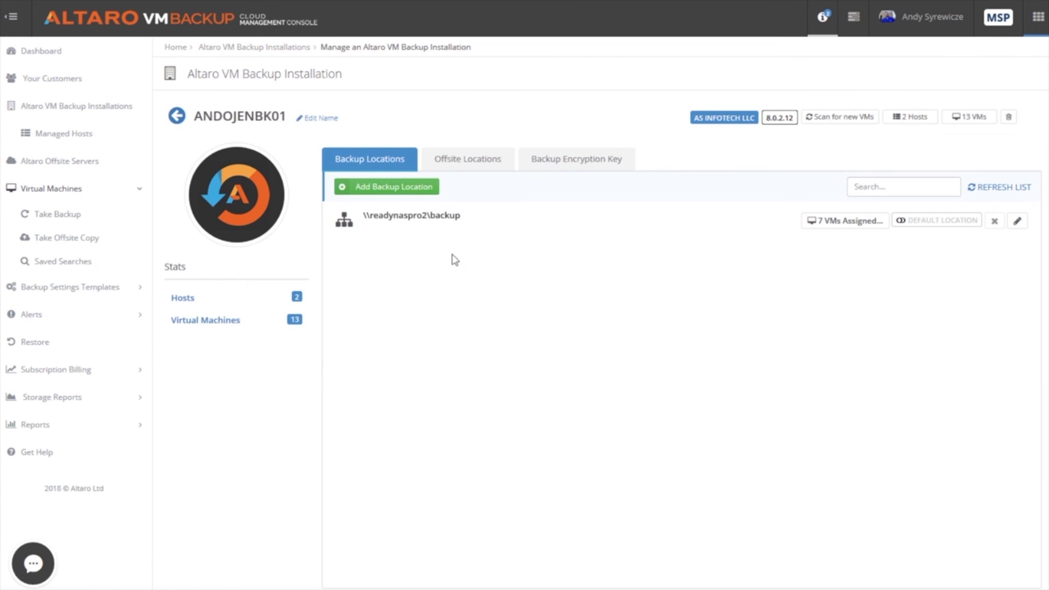
Step: Check ANDOJENBK01's offsite locations and its virtual machines' backup status, and return to the console dashboard
left_click(494, 161)
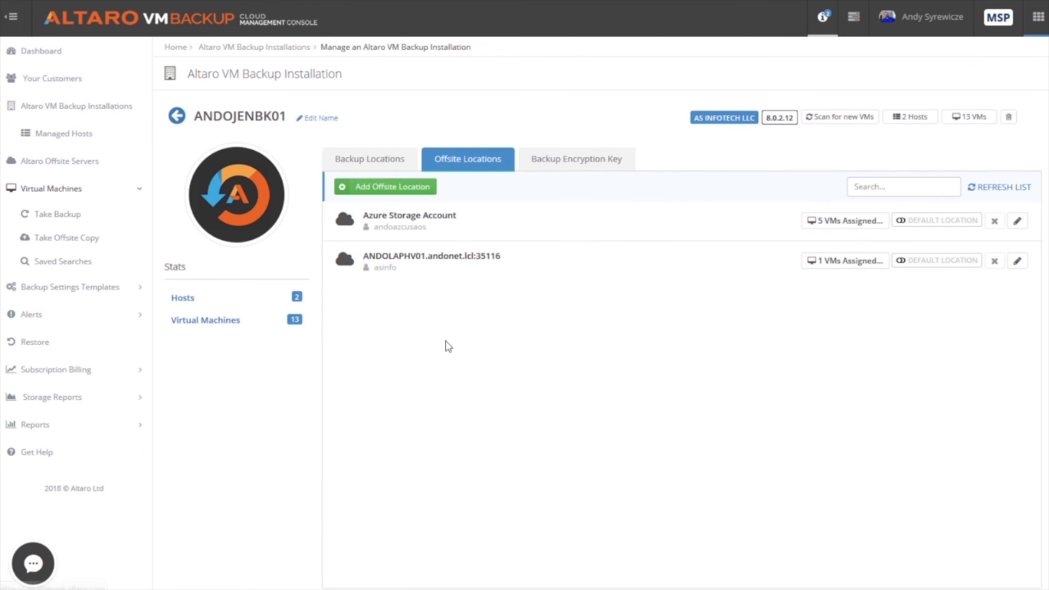
left_click(202, 322)
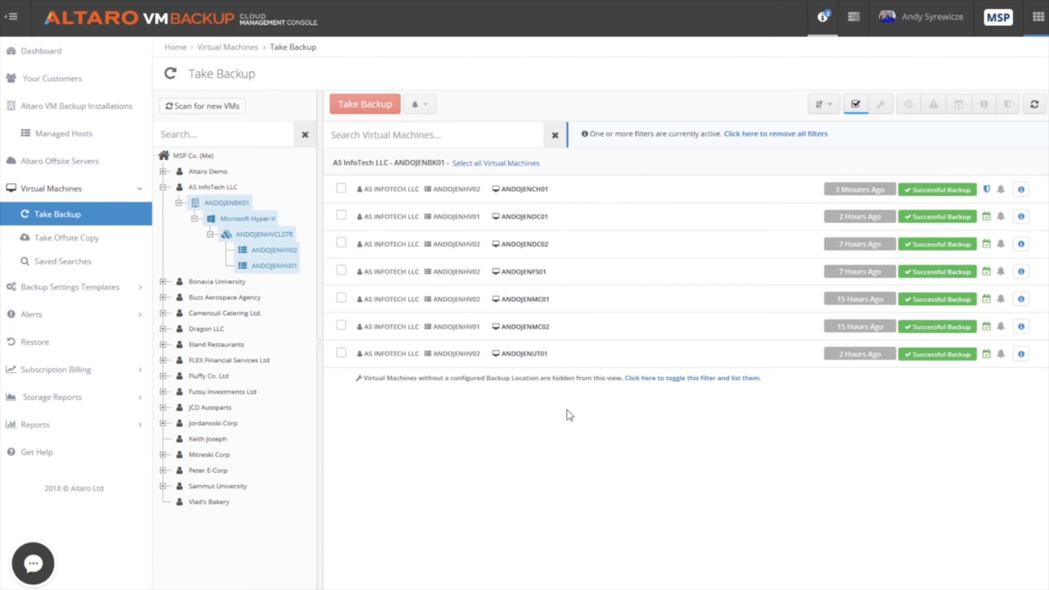
left_click(54, 49)
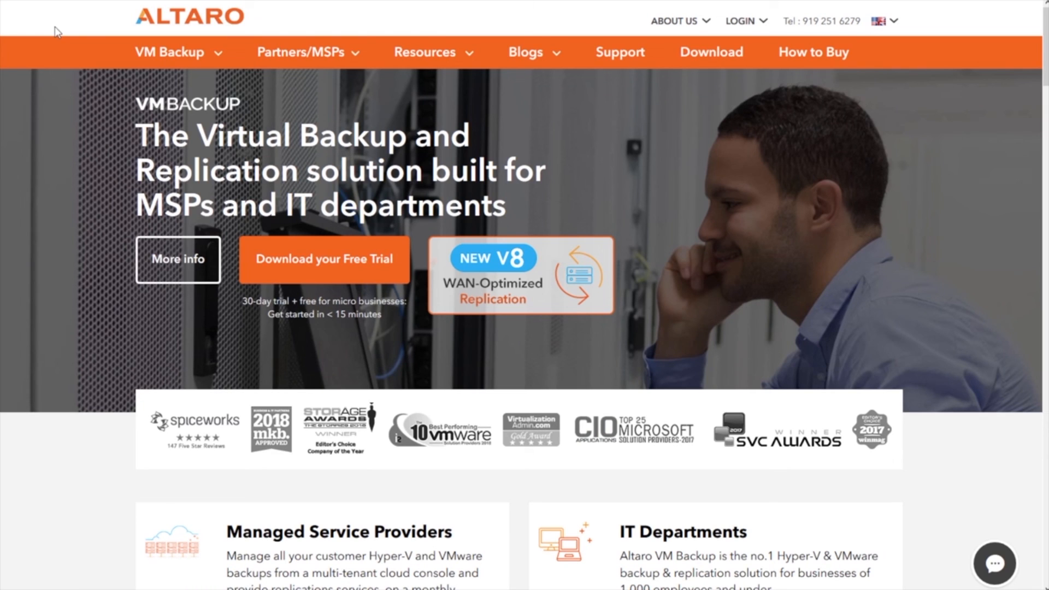
Step: Open the Altaro VM Backup free trial download page on the Altaro website
left_click(298, 276)
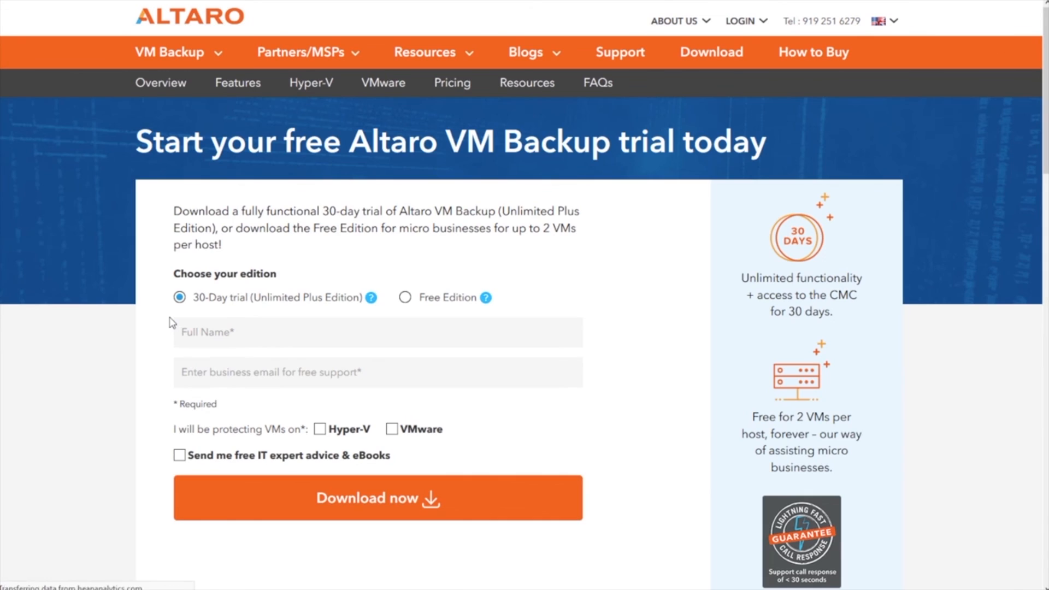